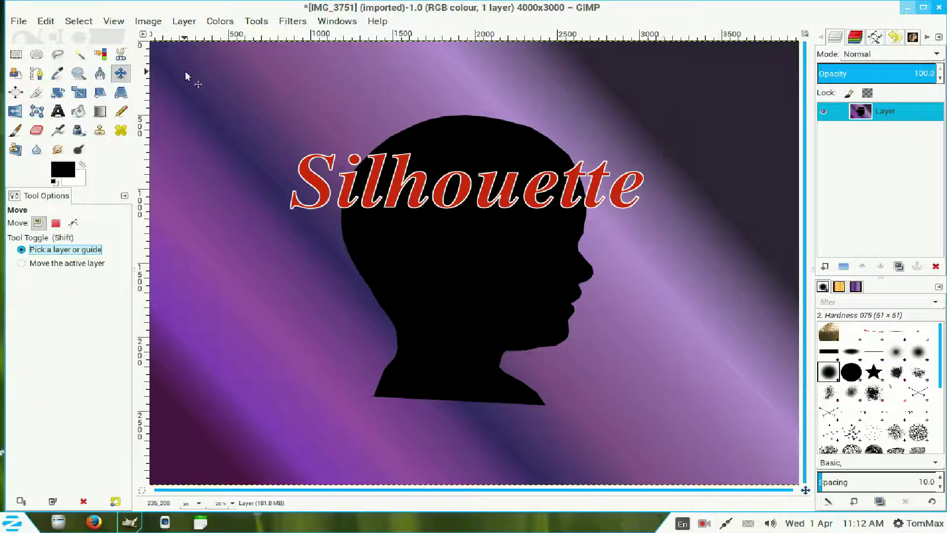
- Close all open images, discarding the unsaved silhouette
left_click(19, 21)
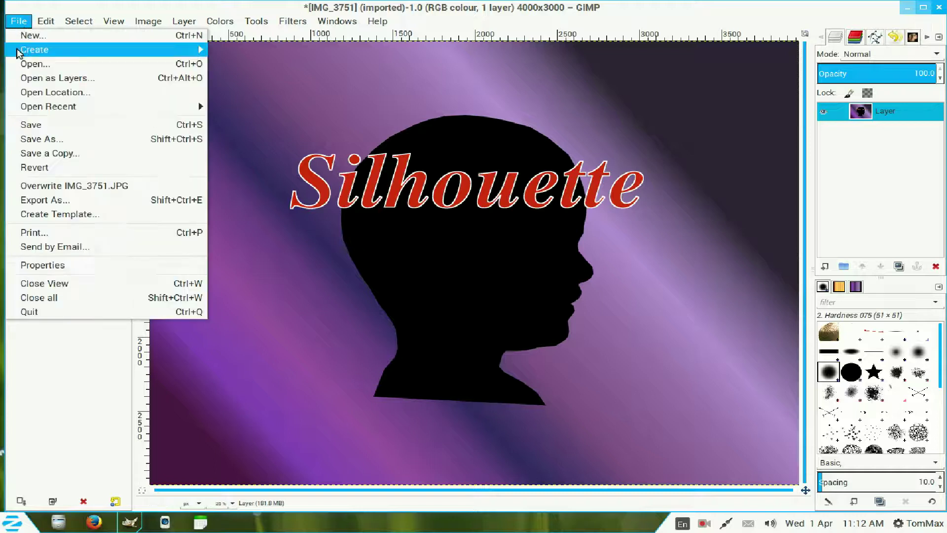
left_click(70, 297)
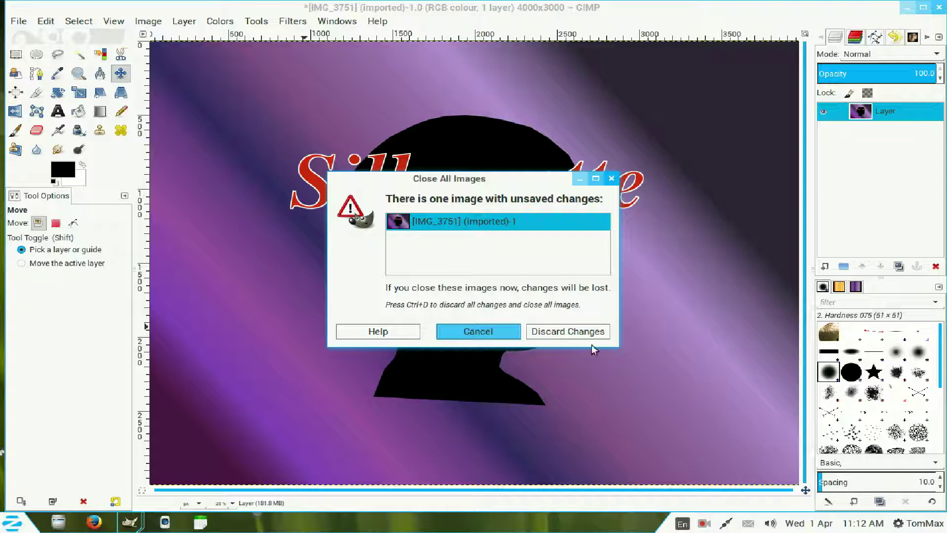
left_click(594, 334)
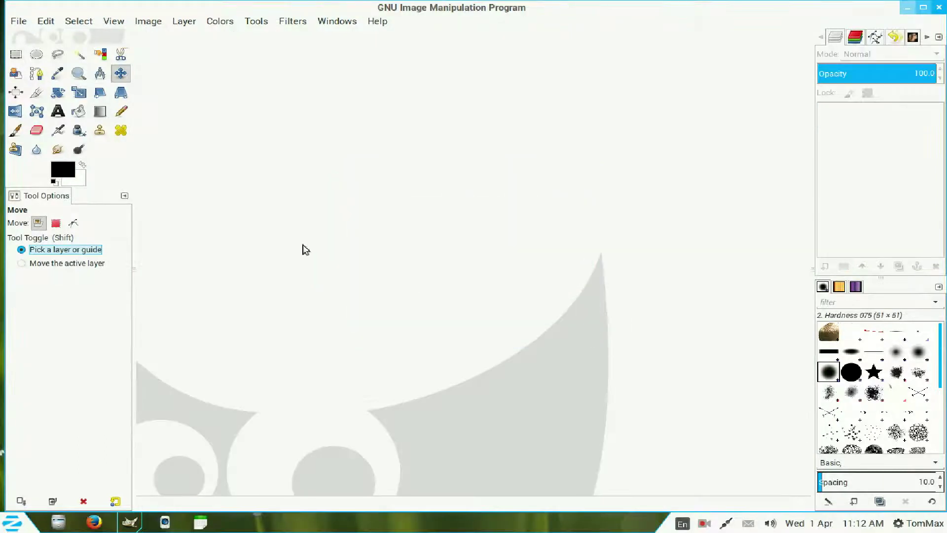
- Reopen the recent photo IMG_3751.JPG
left_click(18, 22)
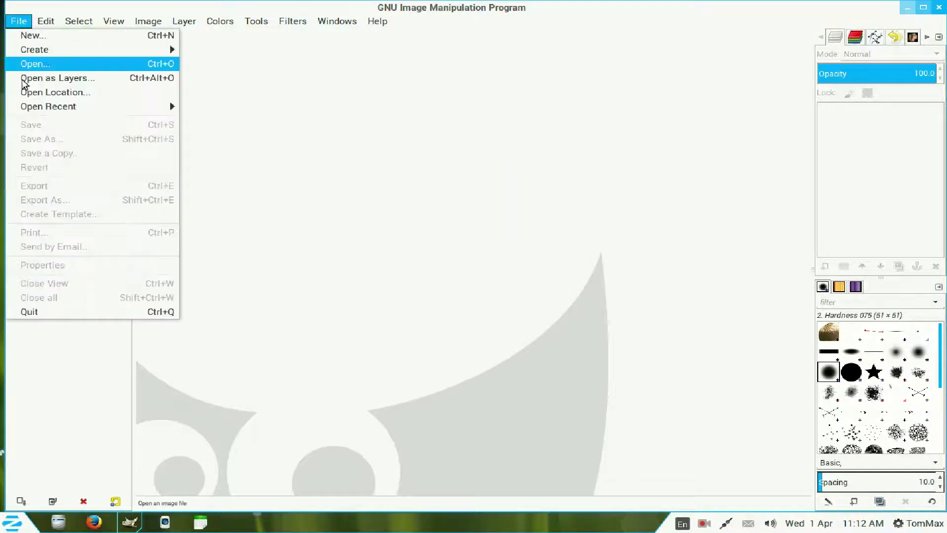
mouse_move(48, 112)
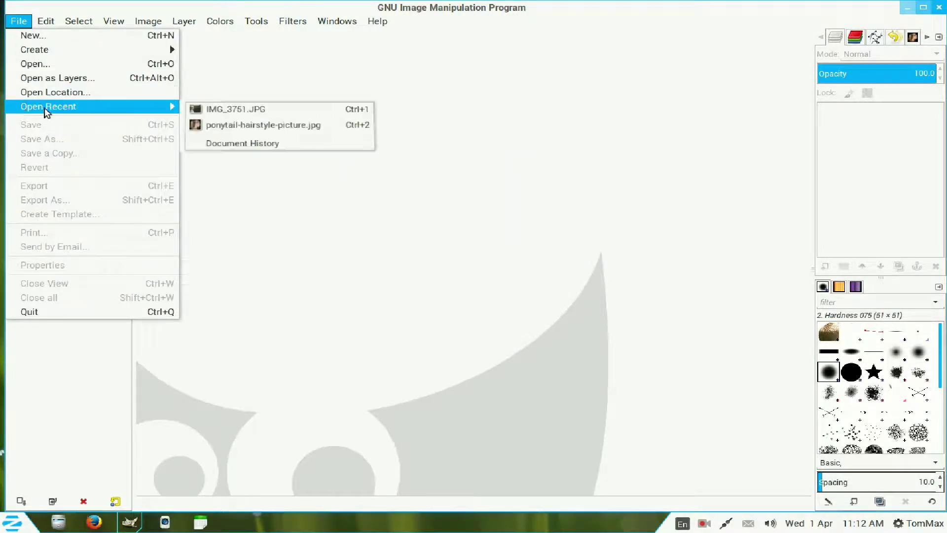
left_click(228, 115)
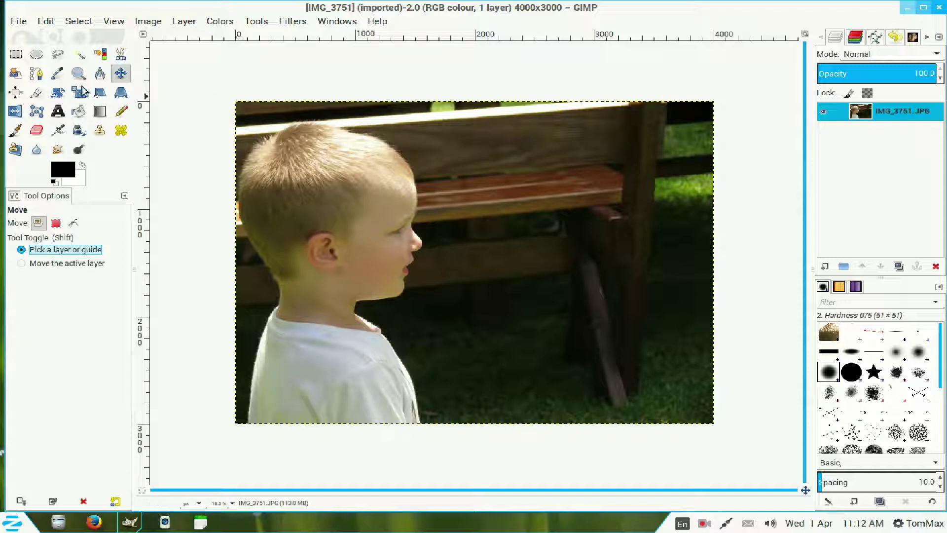
- Zoom in on the region around the boy's head and neck
left_click(79, 73)
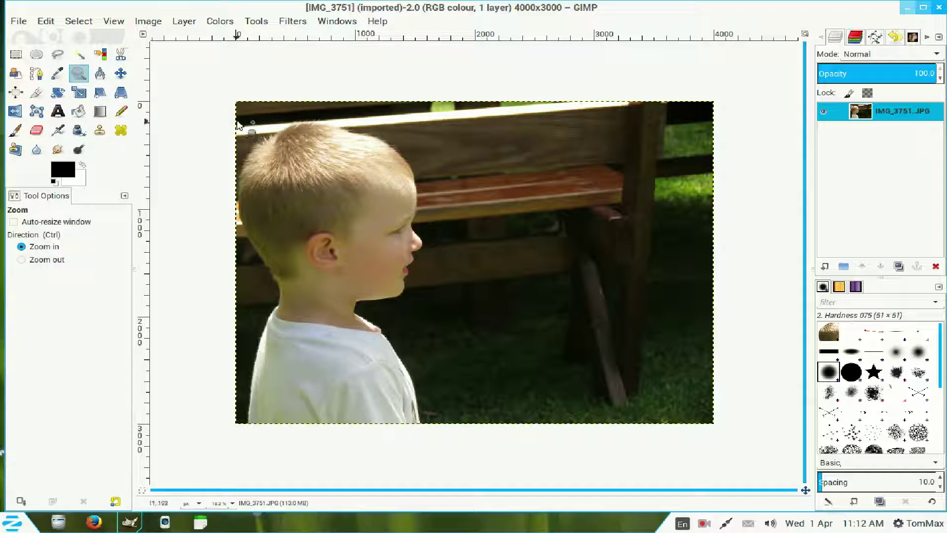
left_click_drag(237, 120, 439, 350)
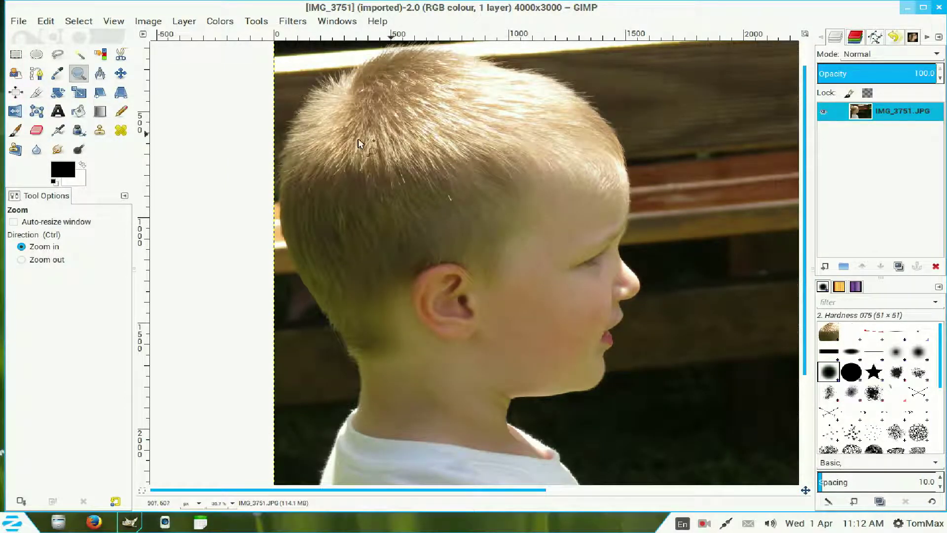
- With Free Select, outline from the neck base up the back of the neck and head toward the crown
left_click(58, 54)
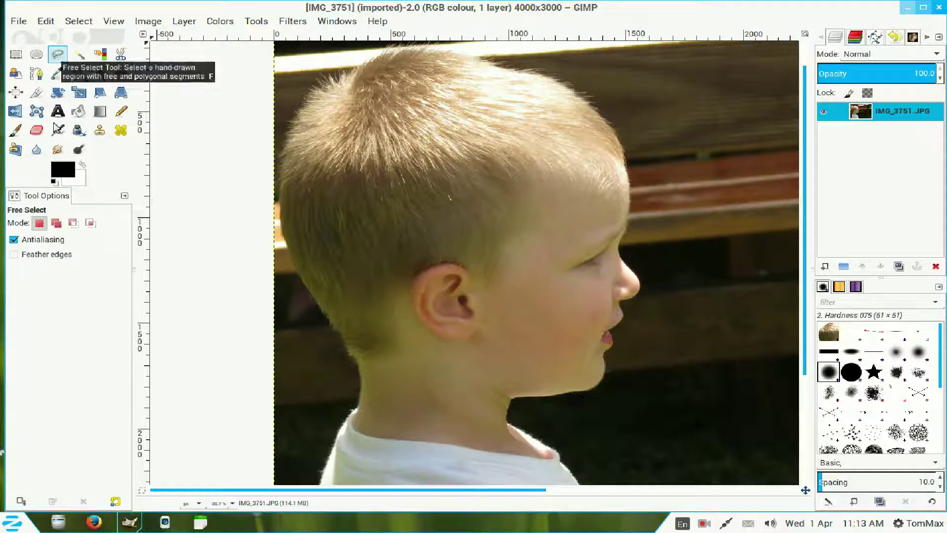
left_click(325, 458)
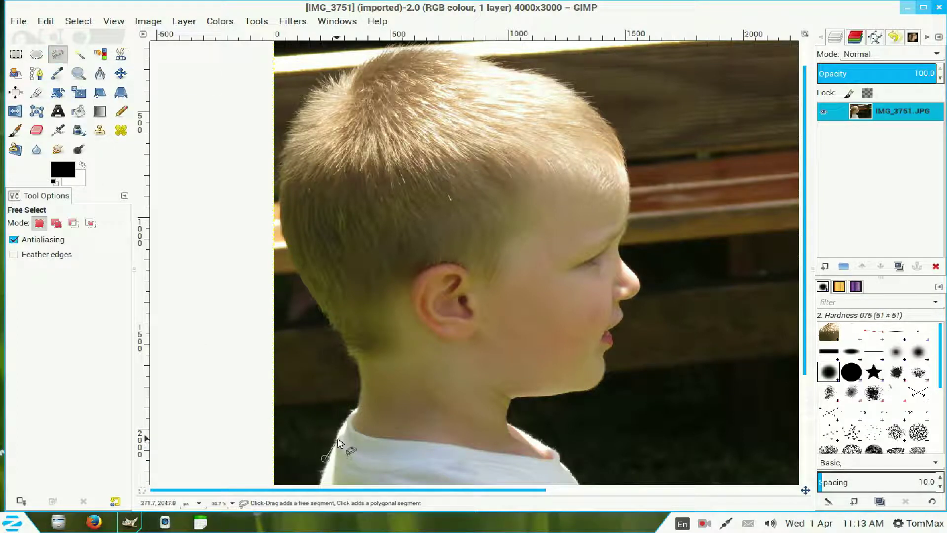
left_click(338, 437)
left_click(350, 416)
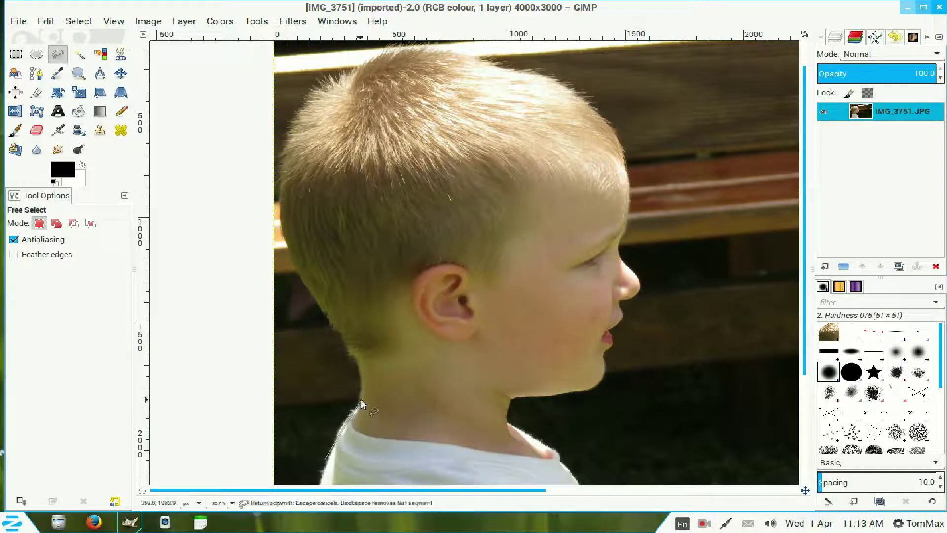
left_click(361, 400)
left_click(360, 386)
left_click(360, 370)
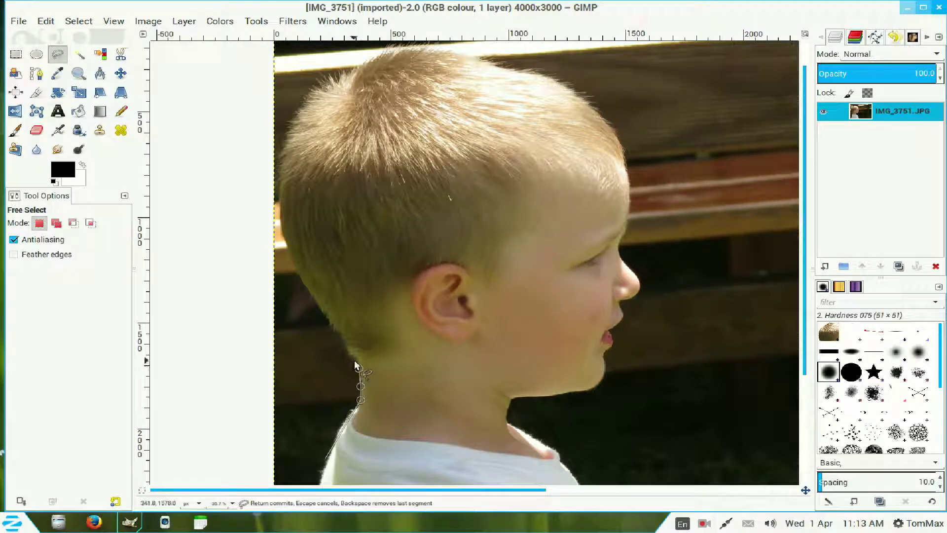
left_click(354, 359)
left_click(349, 349)
left_click(336, 331)
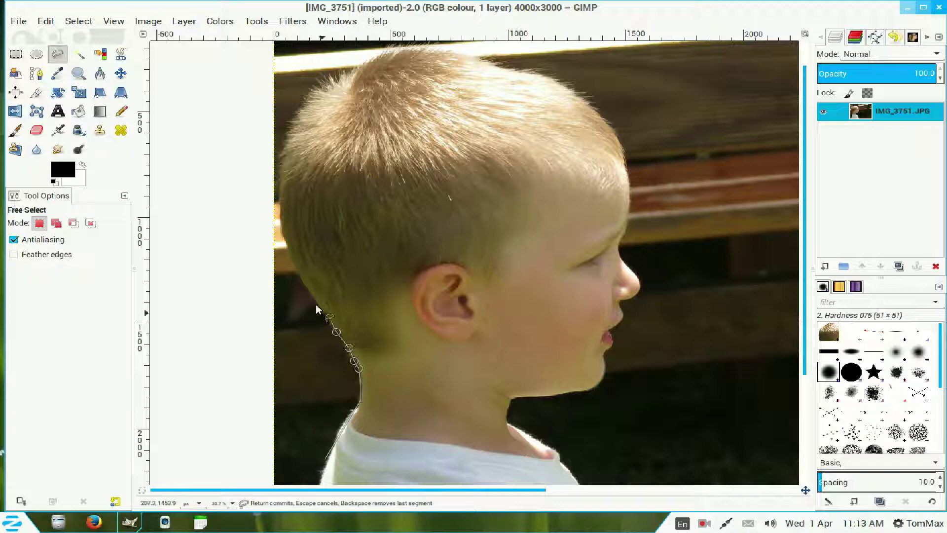
left_click(315, 301)
left_click(297, 269)
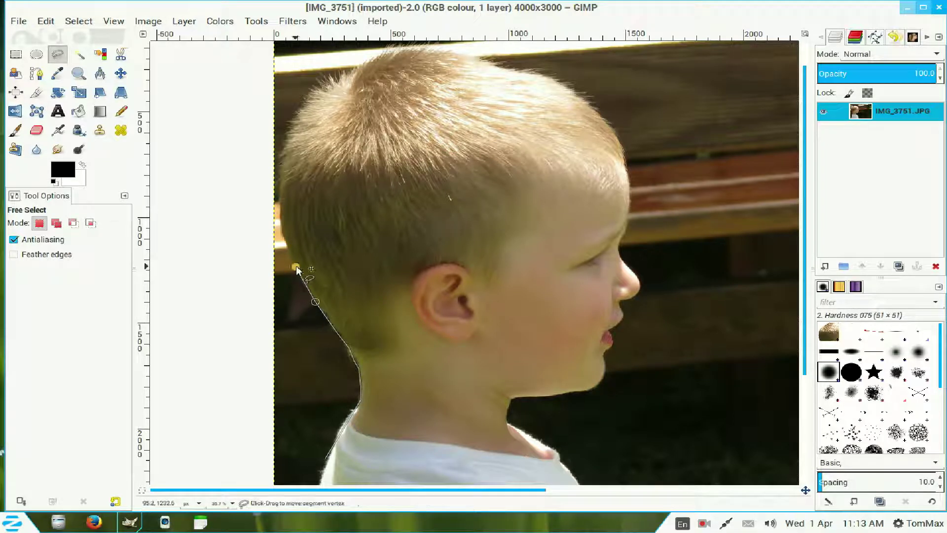
left_click(281, 226)
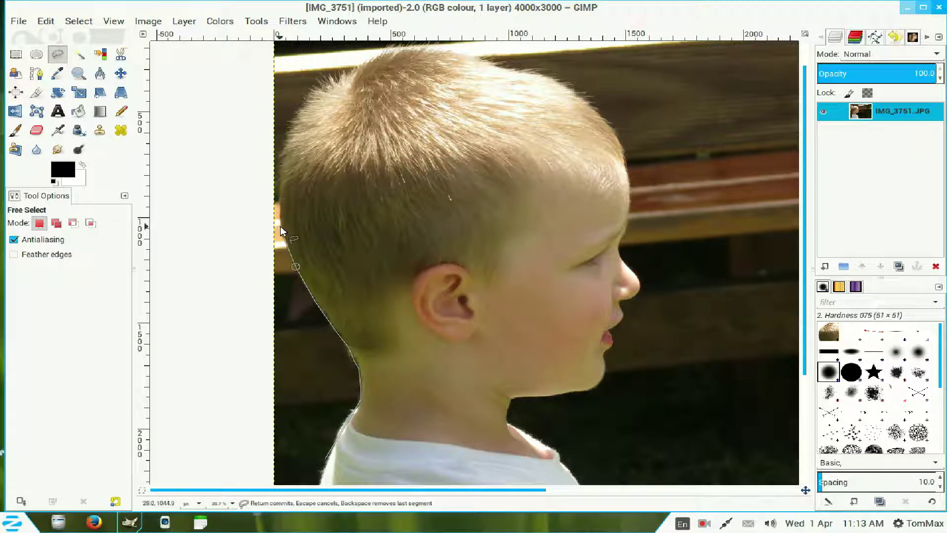
left_click(279, 186)
left_click(285, 151)
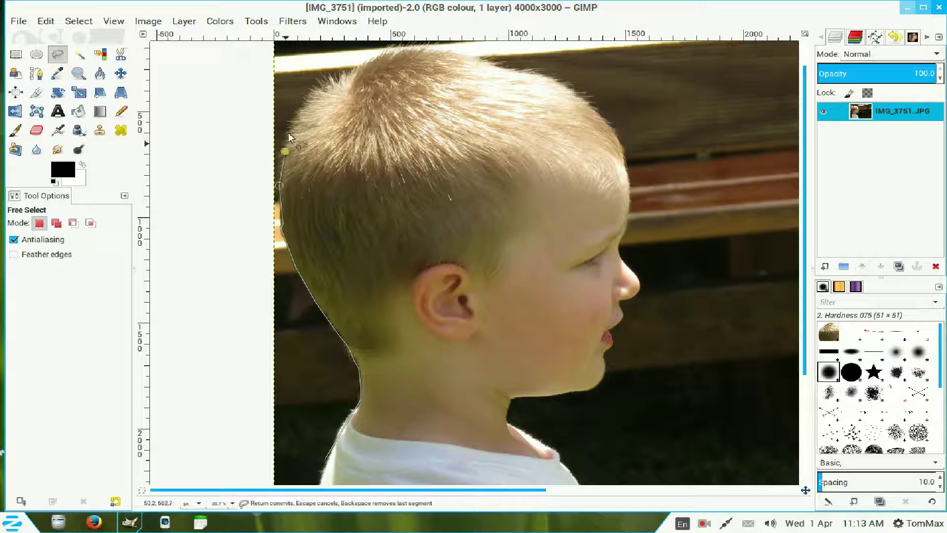
left_click(296, 123)
- Continue the outline over the top of the head and down the front of the hair
left_click(311, 107)
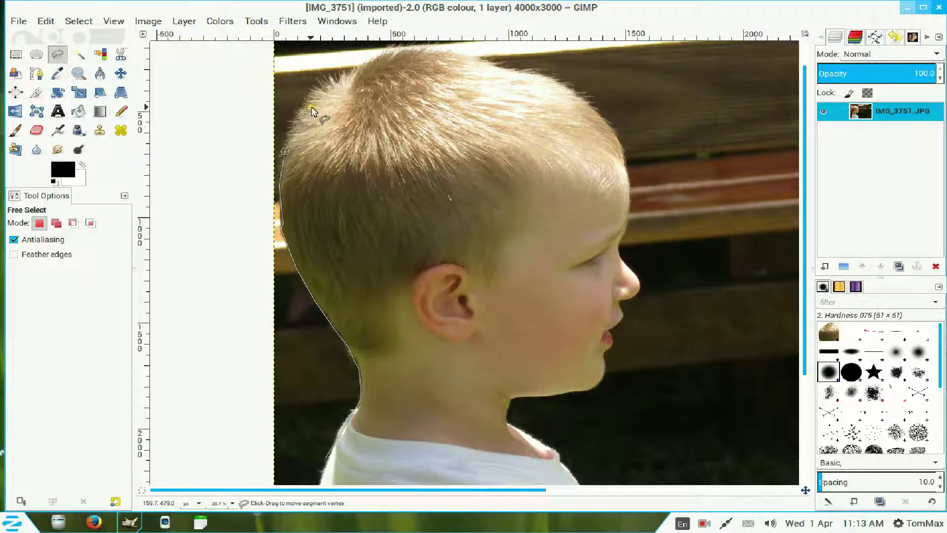
left_click(329, 91)
left_click(354, 79)
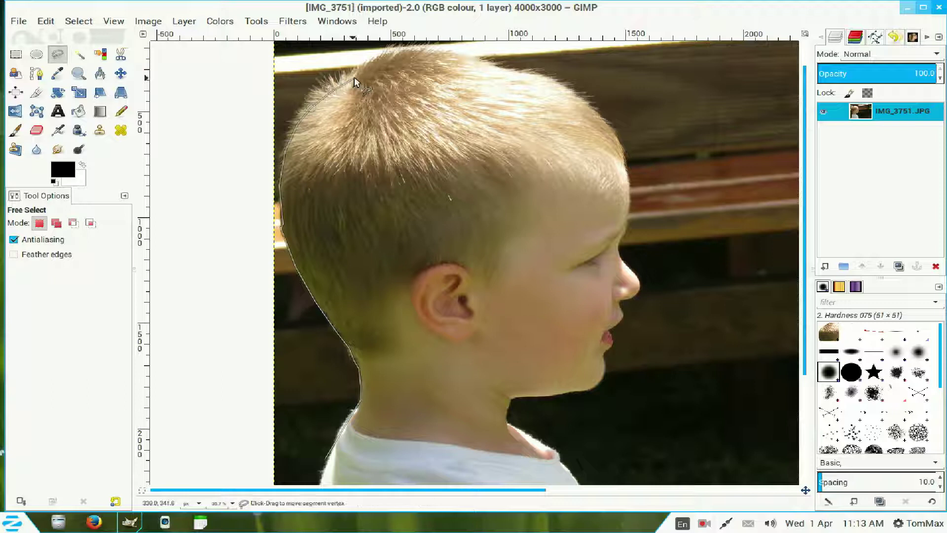
left_click(380, 67)
left_click(407, 60)
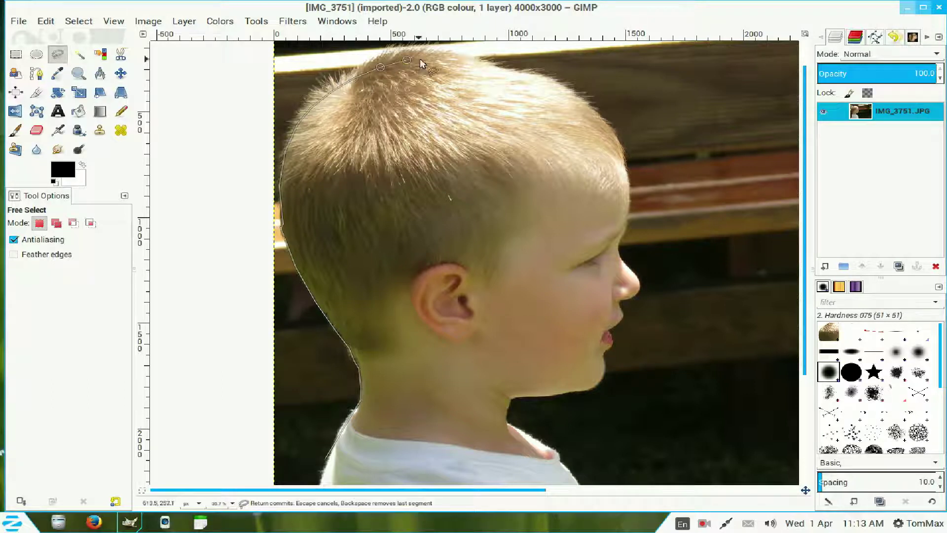
left_click(432, 59)
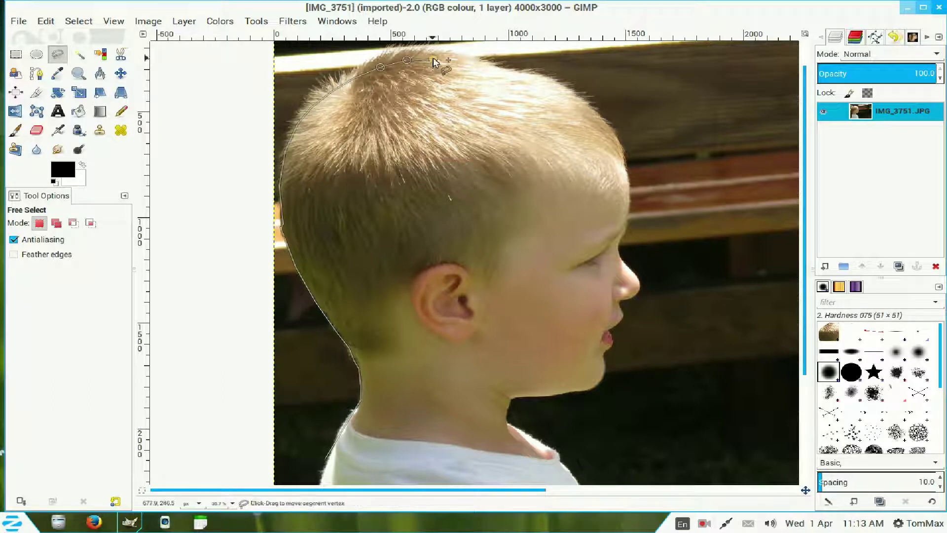
left_click(471, 61)
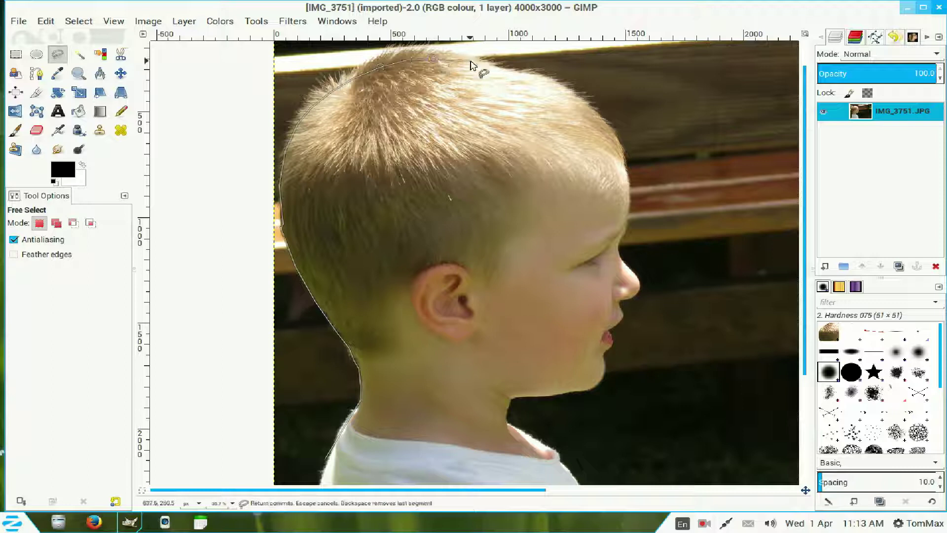
left_click(531, 74)
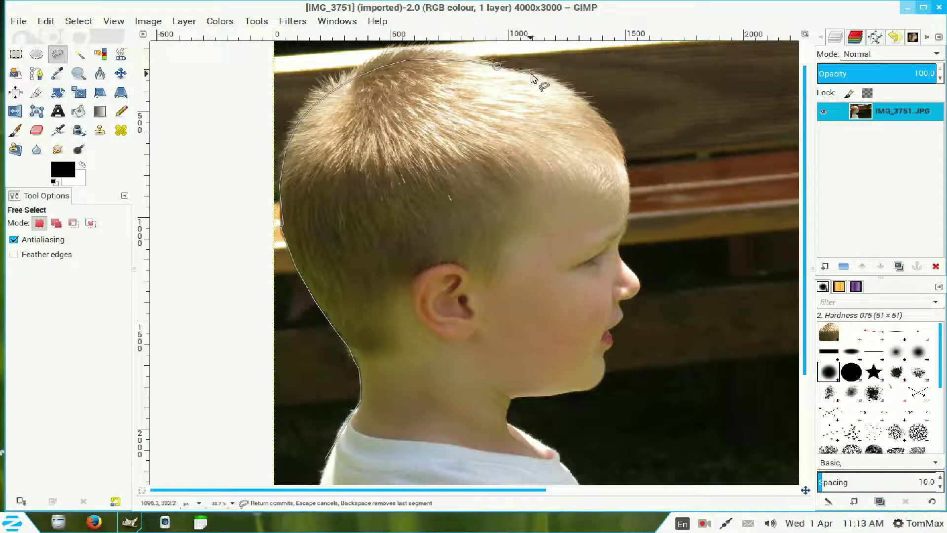
left_click(580, 95)
left_click(596, 113)
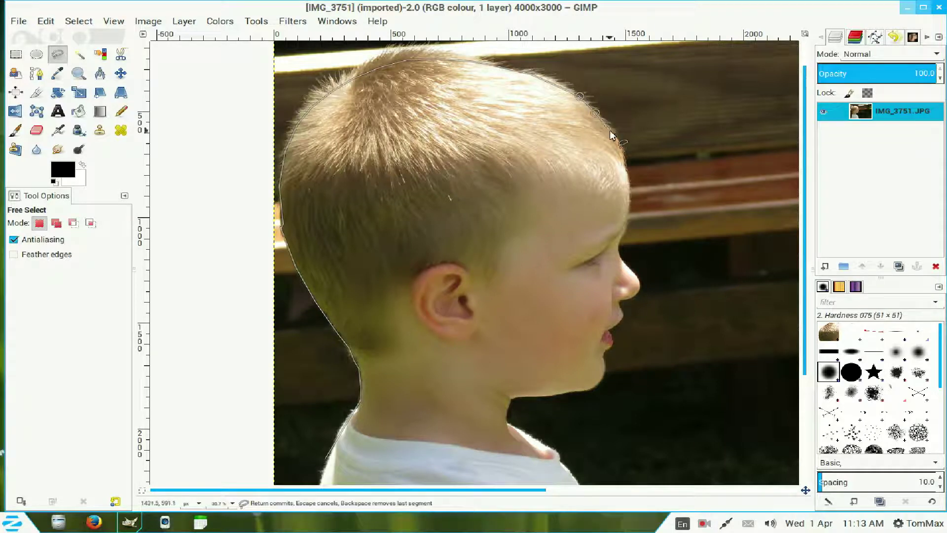
left_click(613, 132)
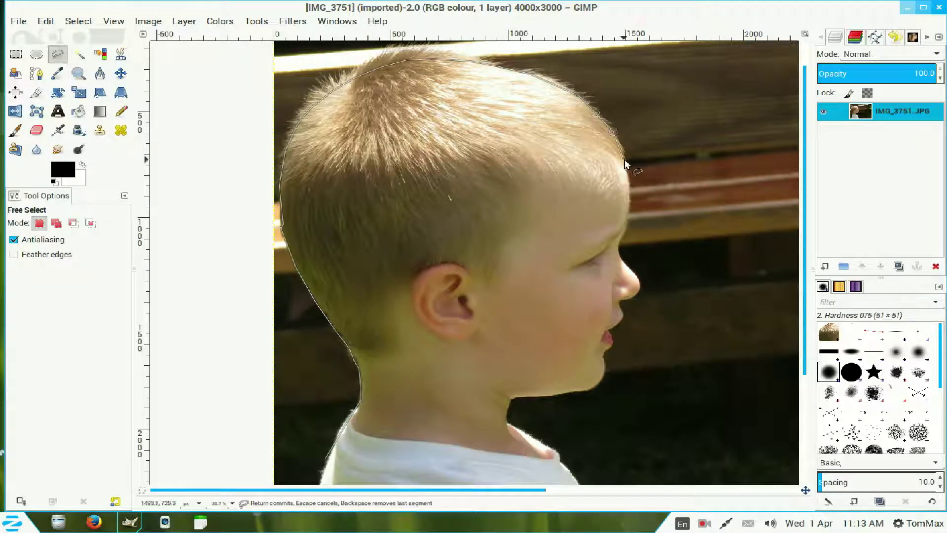
left_click(625, 159)
- Trace down the forehead and around the nose, then close the outline at the collar
left_click(628, 179)
left_click(631, 189)
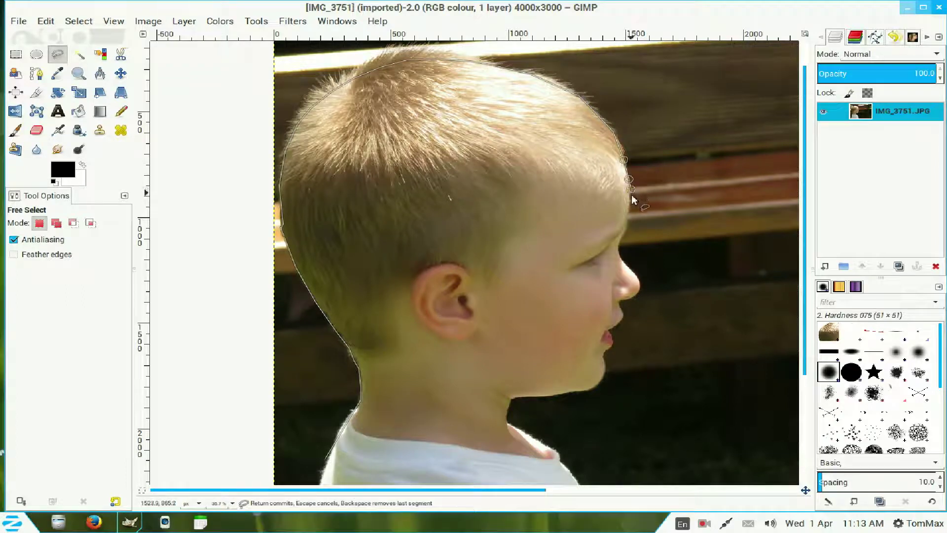
left_click(631, 201)
left_click(628, 214)
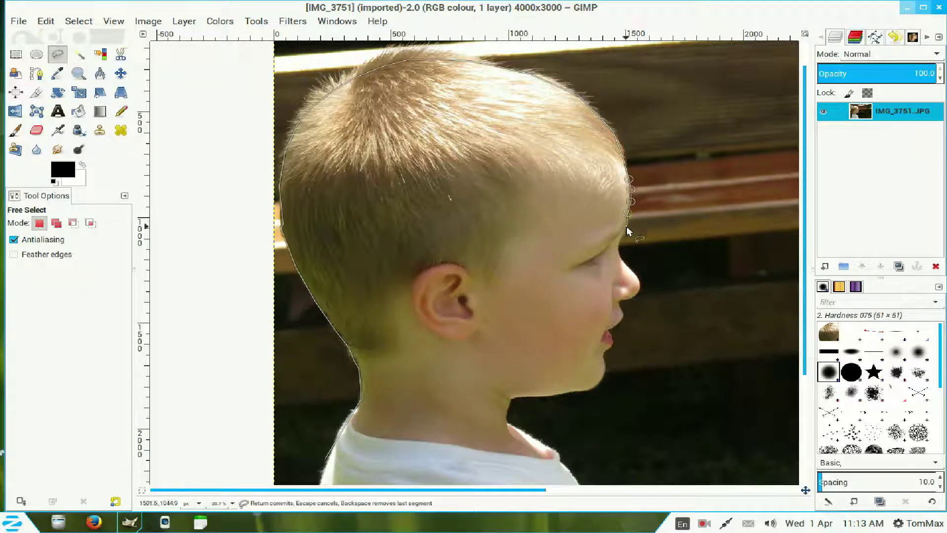
left_click(627, 226)
left_click(625, 231)
left_click(621, 238)
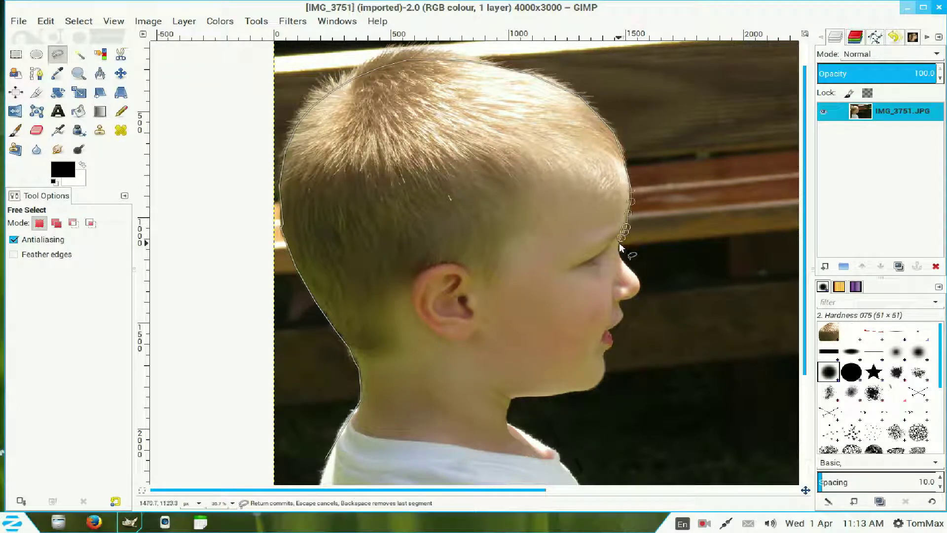
left_click(619, 244)
left_click(619, 251)
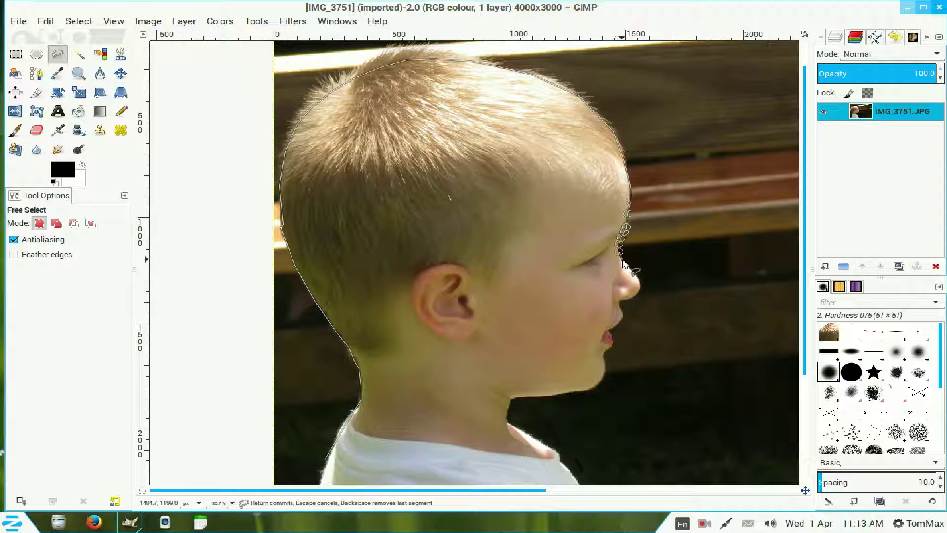
left_click(622, 260)
left_click(629, 267)
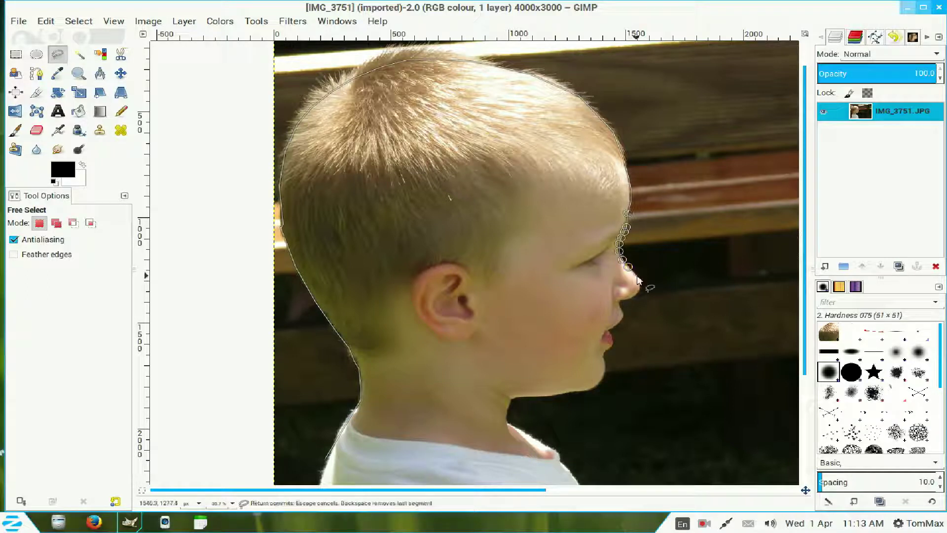
left_click(637, 276)
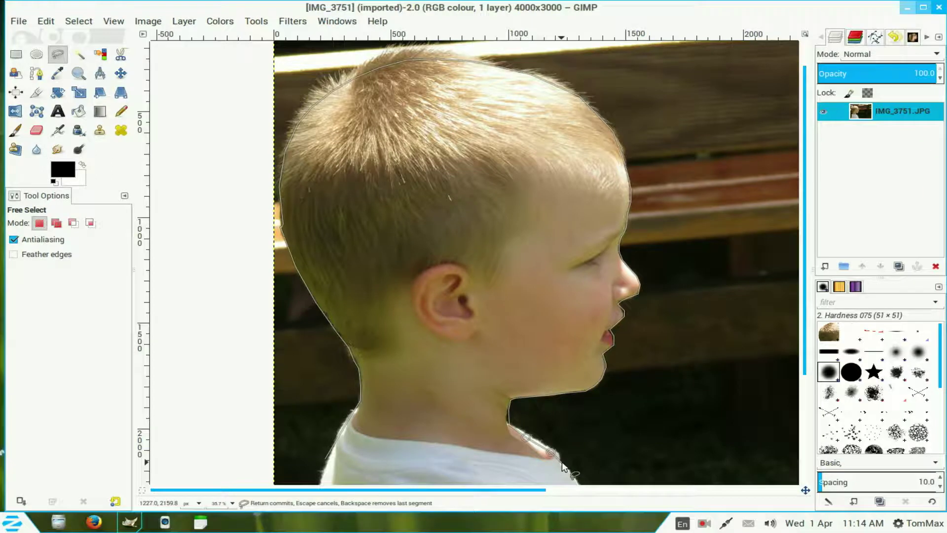
left_click(561, 461)
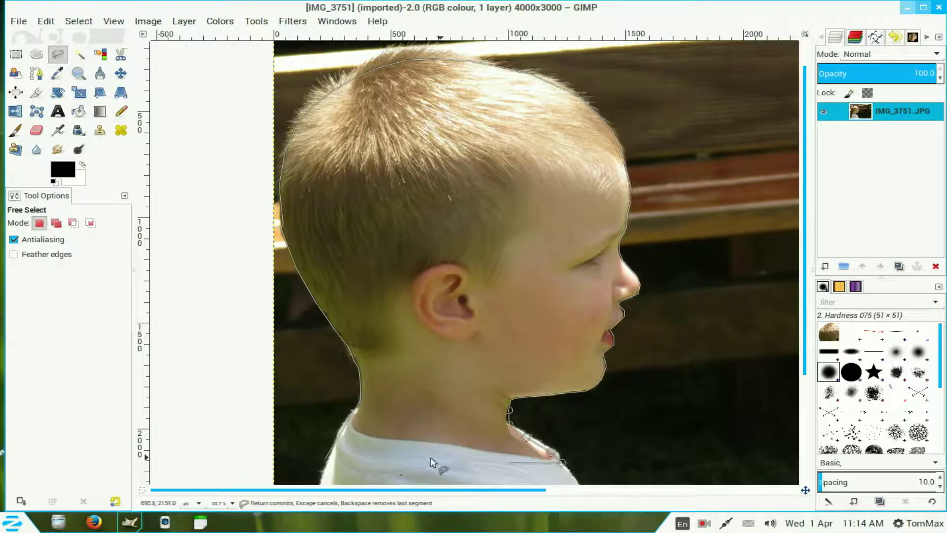
left_click(325, 458)
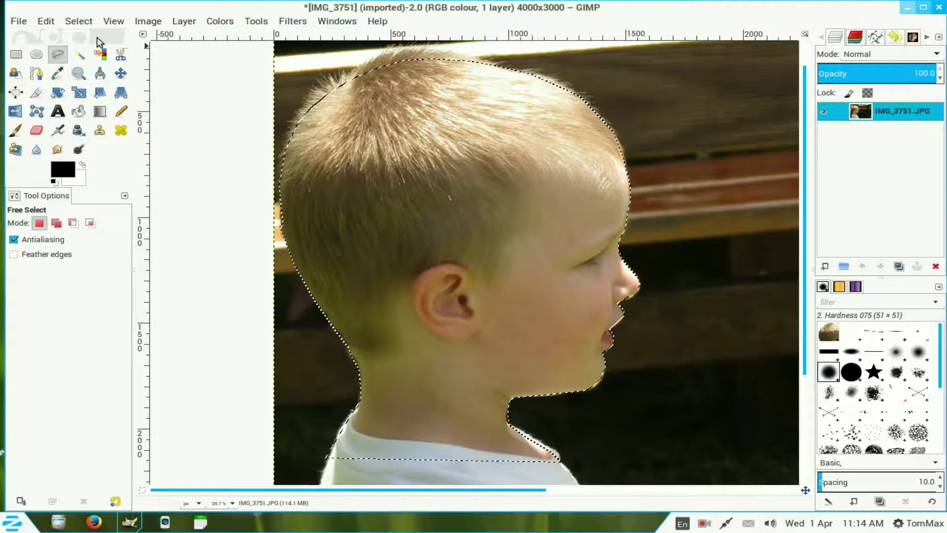
- Toggle Quick Mask on from the Select menu
left_click(78, 25)
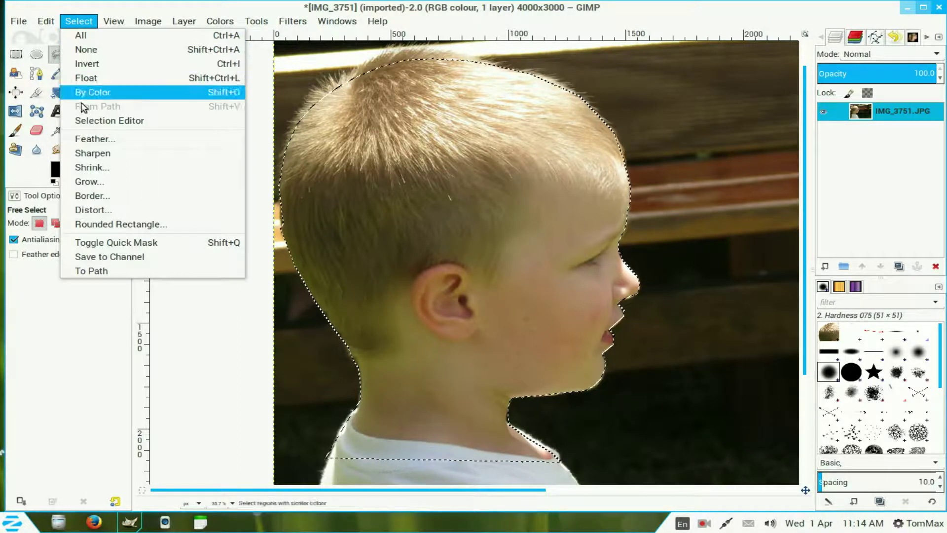
left_click(90, 241)
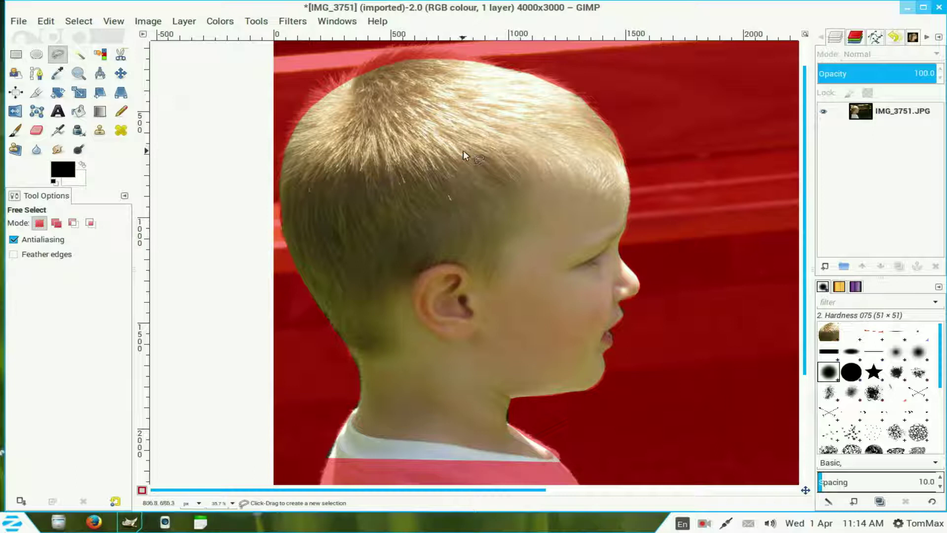
- Zoom in closely on the boy's nose and lips
left_click(79, 75)
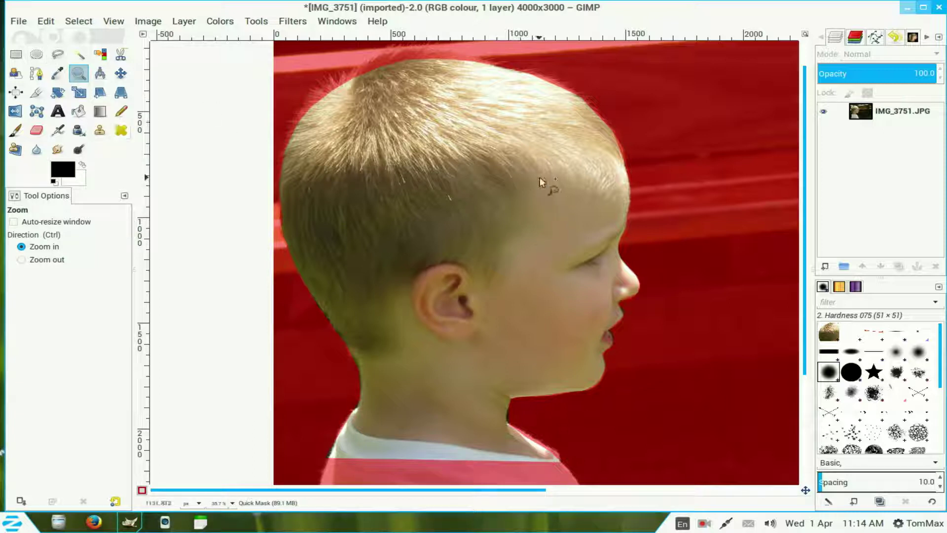
left_click_drag(539, 225, 748, 415)
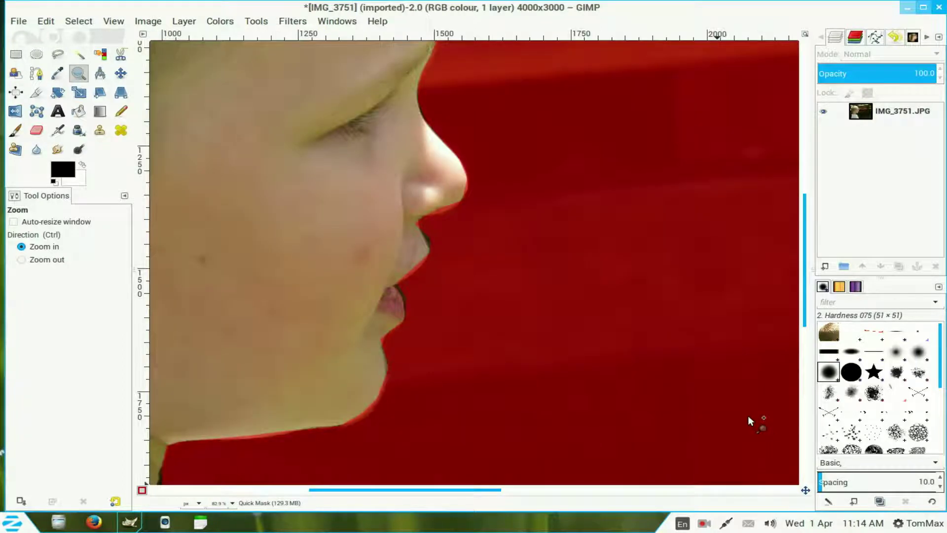
left_click(42, 132)
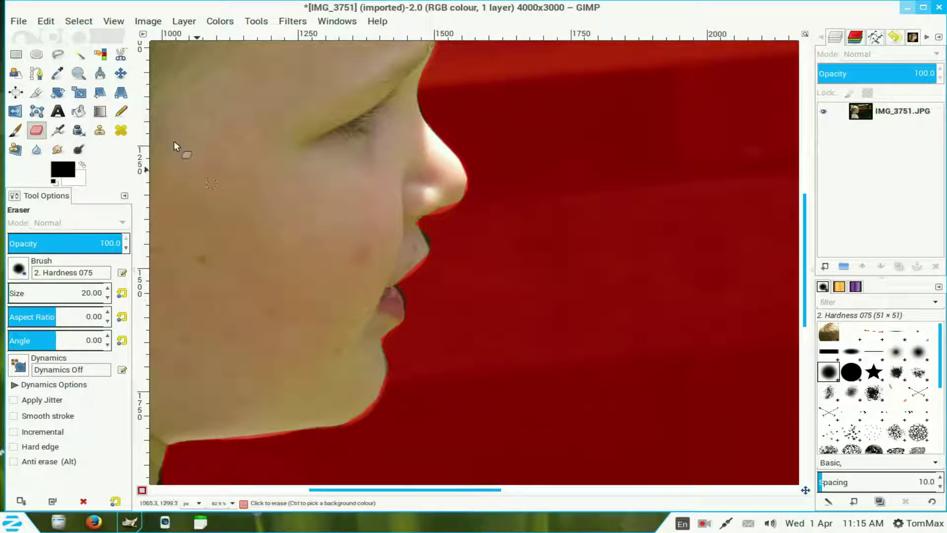
left_click(79, 73)
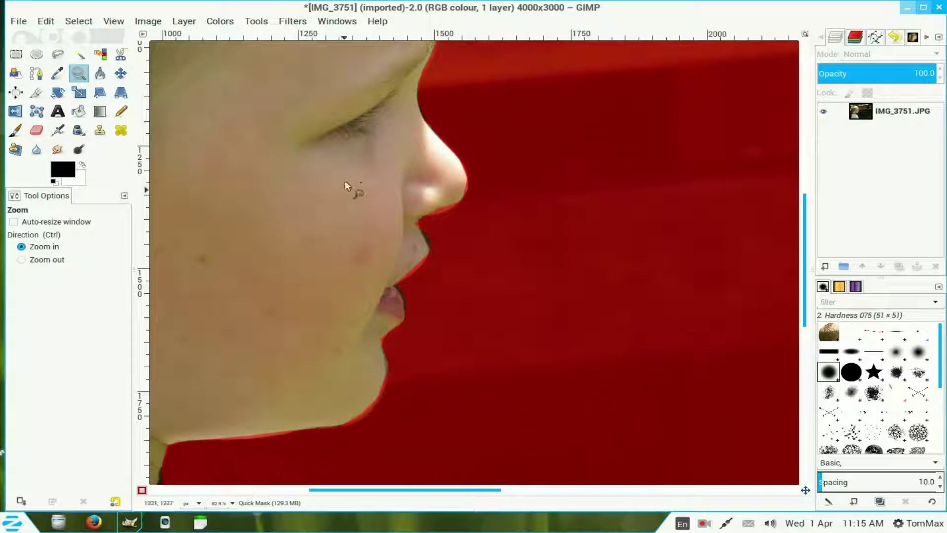
left_click_drag(265, 95, 617, 354)
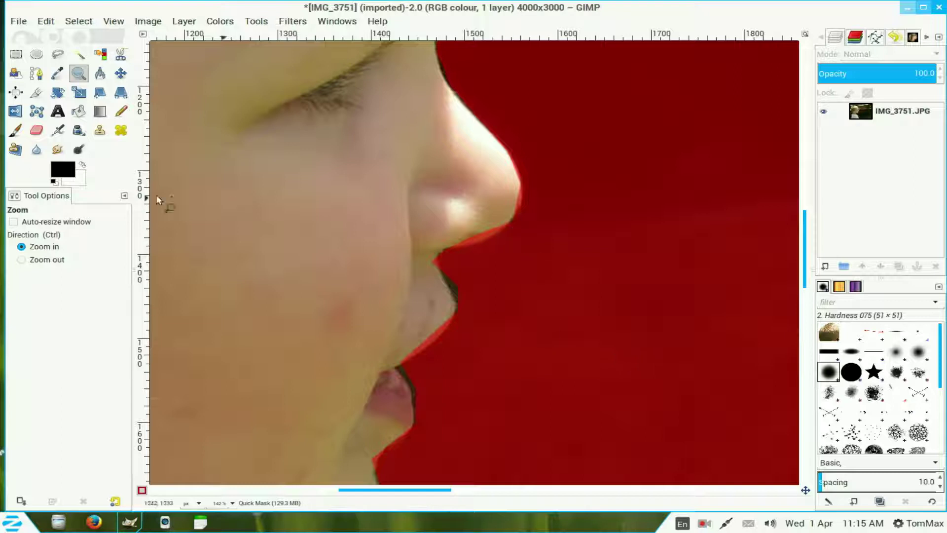
- Erase the mask along the nose's lower edge, then pan to check the chin, shirt and neck edges
left_click(37, 130)
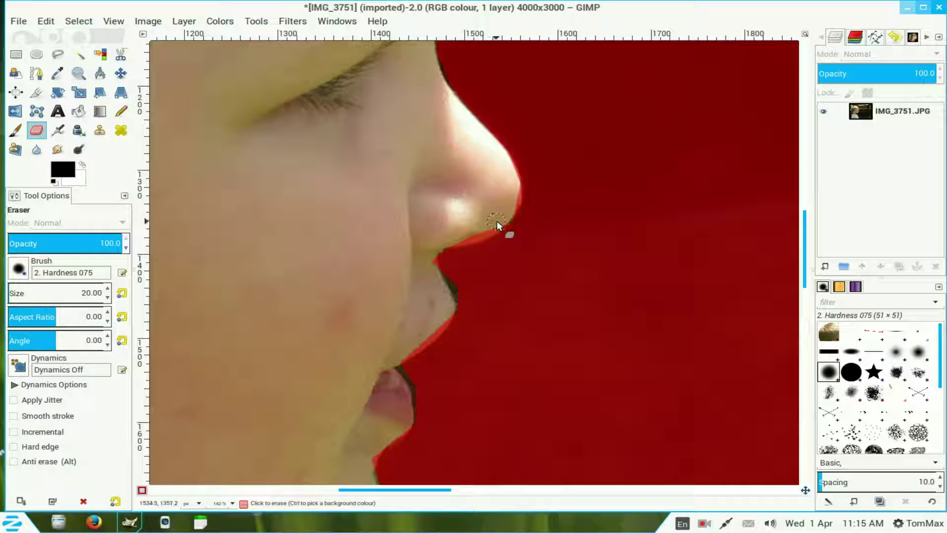
mouse_move(492, 227)
left_mouse_down()
mouse_move(449, 238)
mouse_move(487, 218)
left_mouse_up()
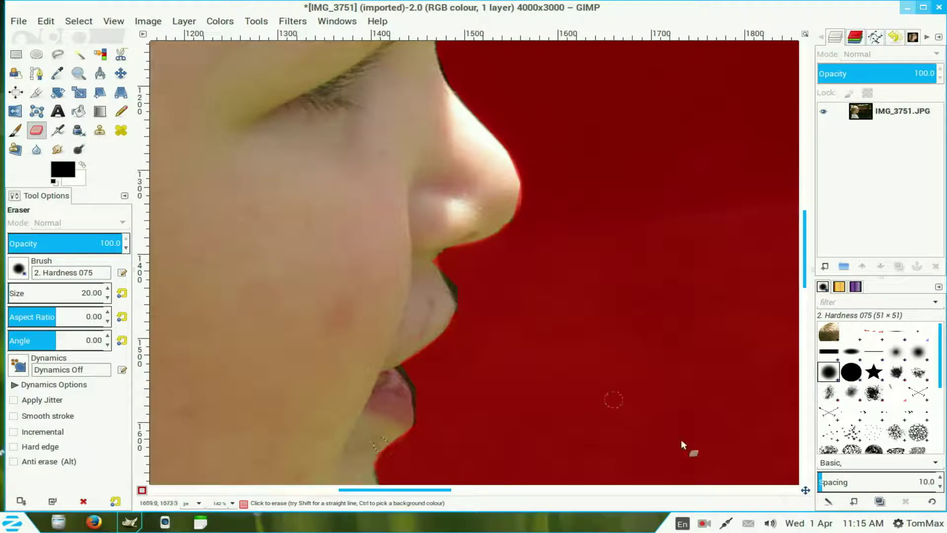
left_click_drag(806, 490, 803, 496)
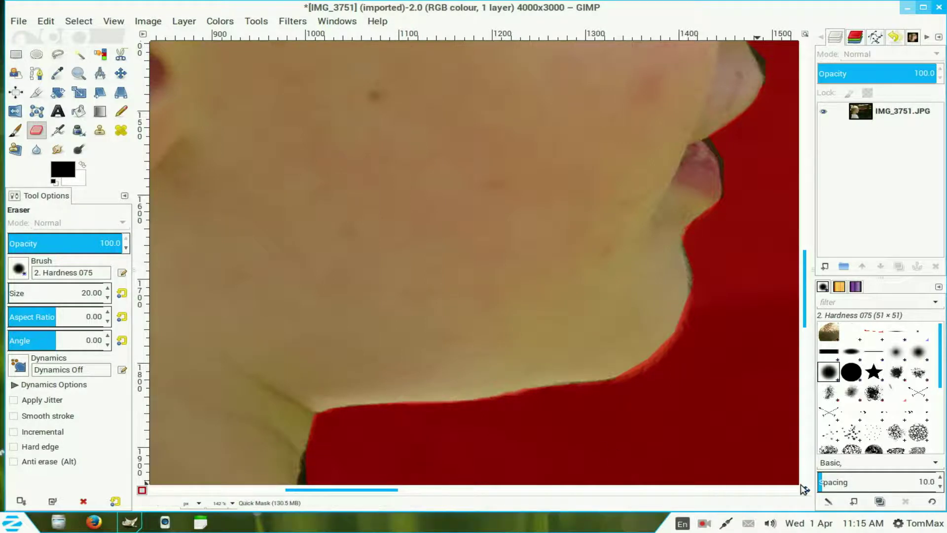
left_click_drag(805, 491, 788, 492)
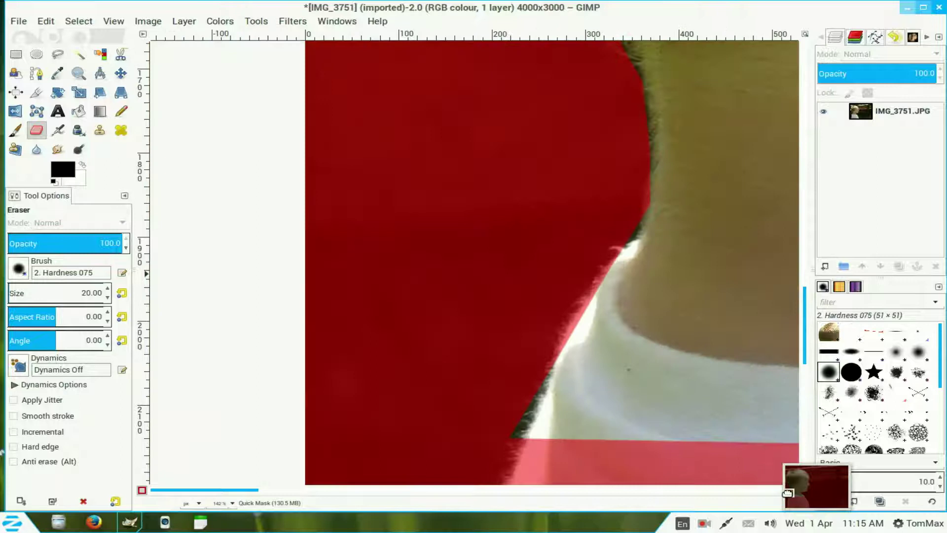
left_click_drag(787, 493, 807, 486)
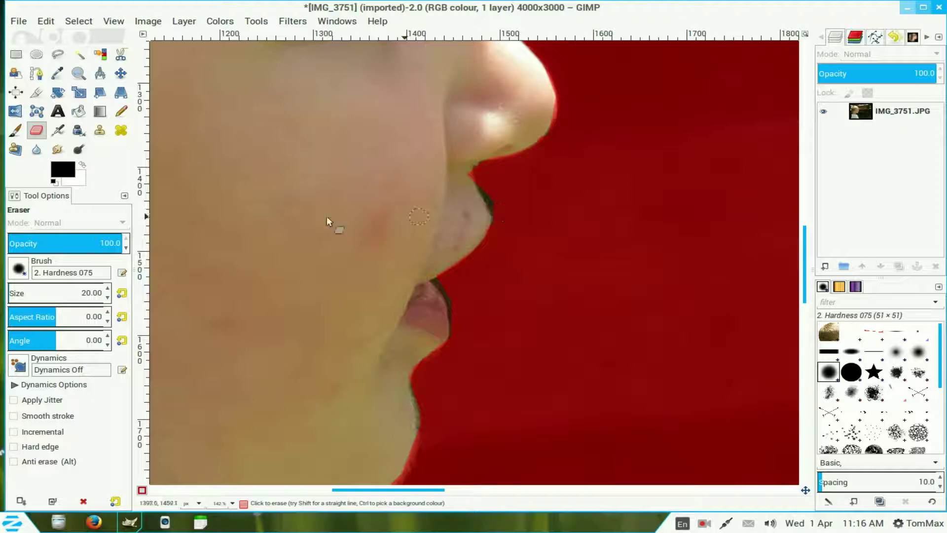
- Paint the mask in black over the stray pixels along the upper lip with the Paintbrush
left_click(15, 132)
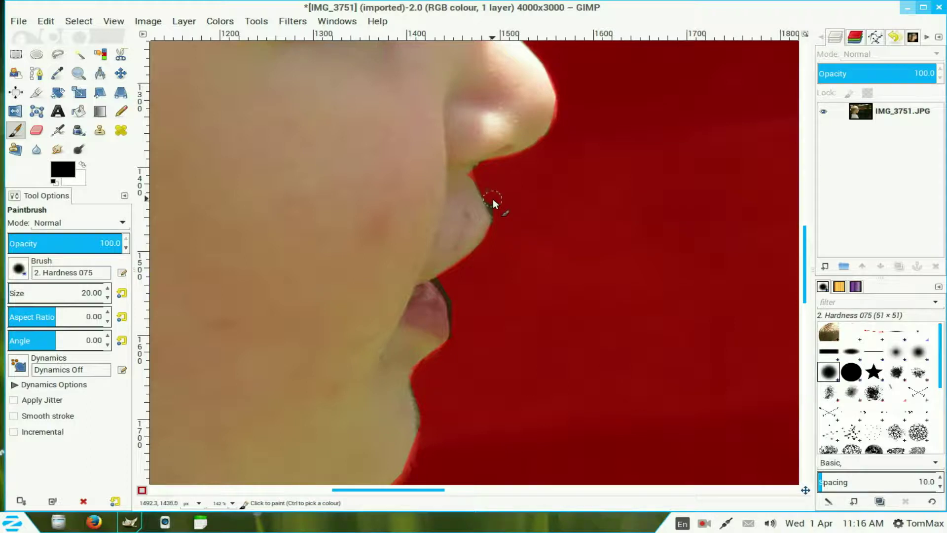
left_click_drag(500, 212, 501, 236)
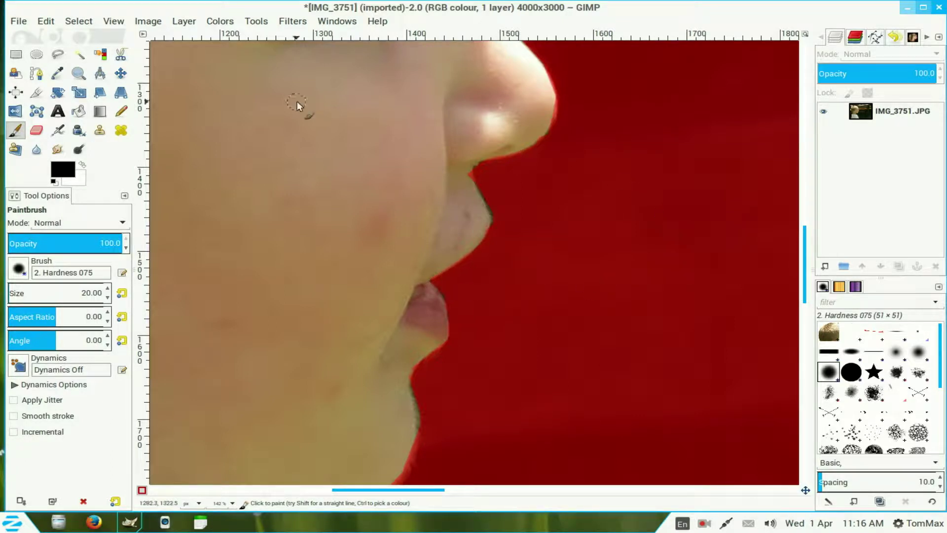
- Turn off Quick Mask and zoom out to 25% to see the whole boy
left_click(78, 21)
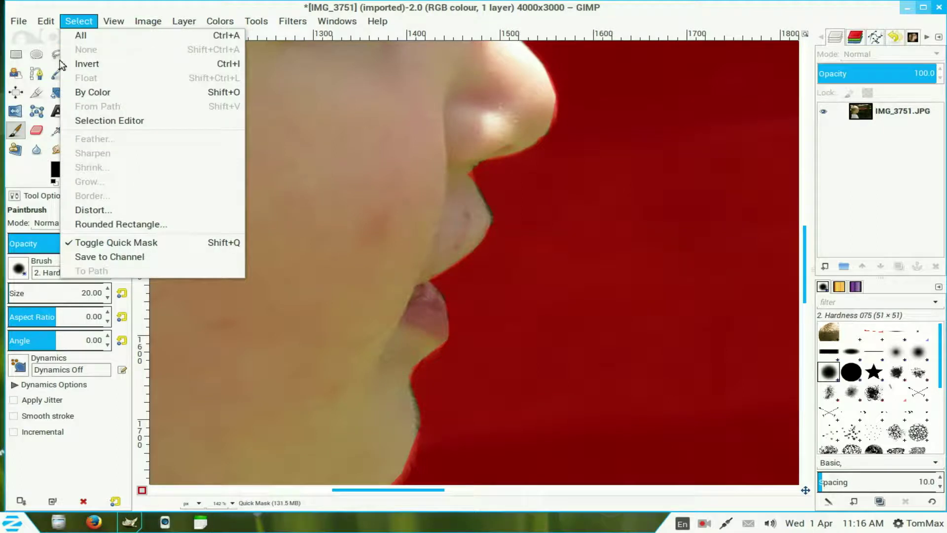
left_click(118, 243)
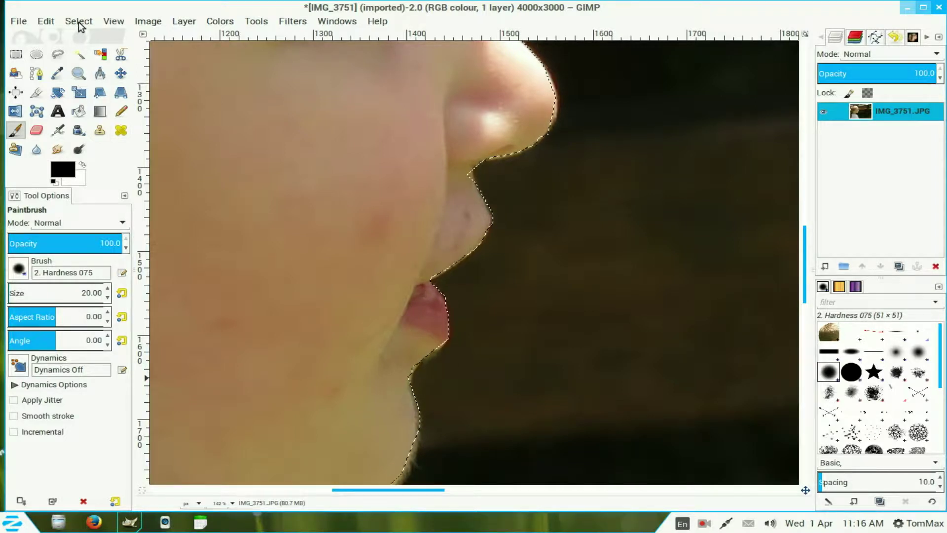
left_click(234, 503)
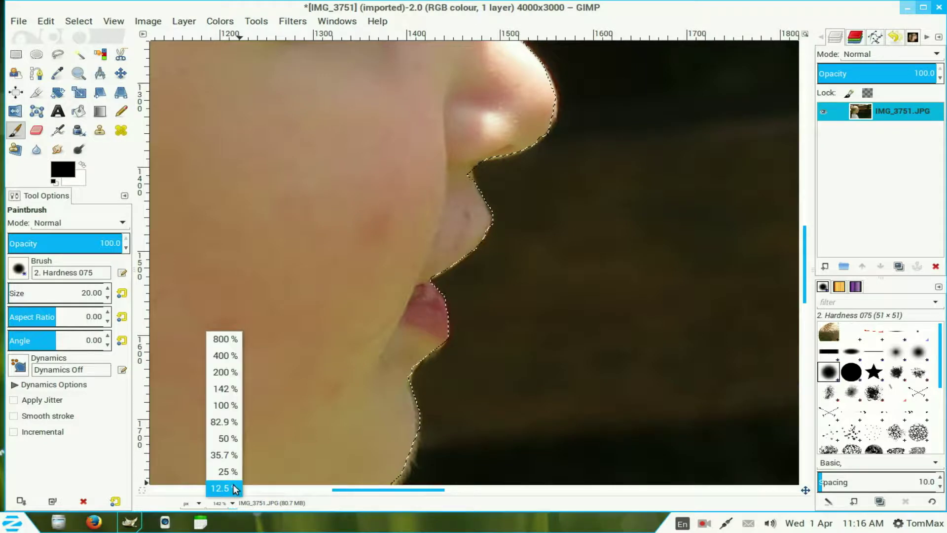
left_click(226, 471)
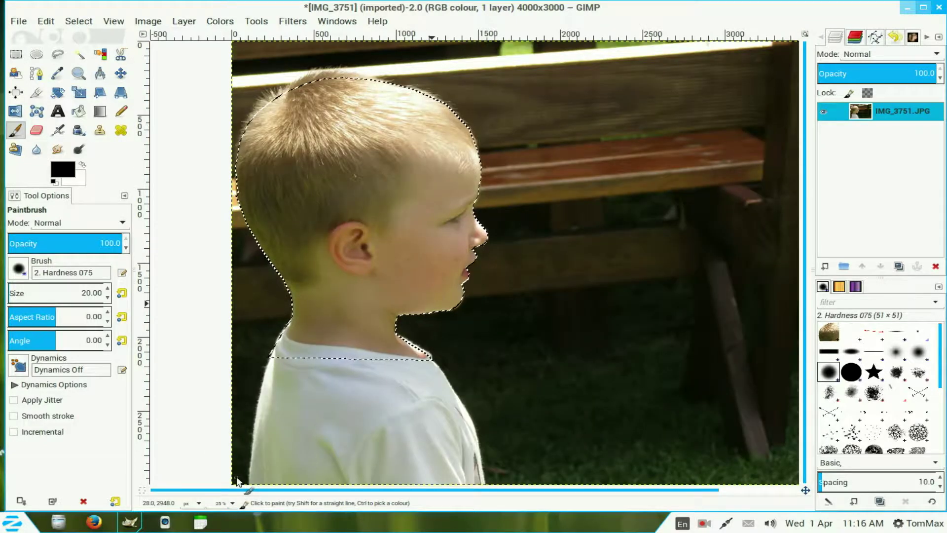
- Copy the head selection, paste it as a floating selection, and fill it solid black
left_click(45, 22)
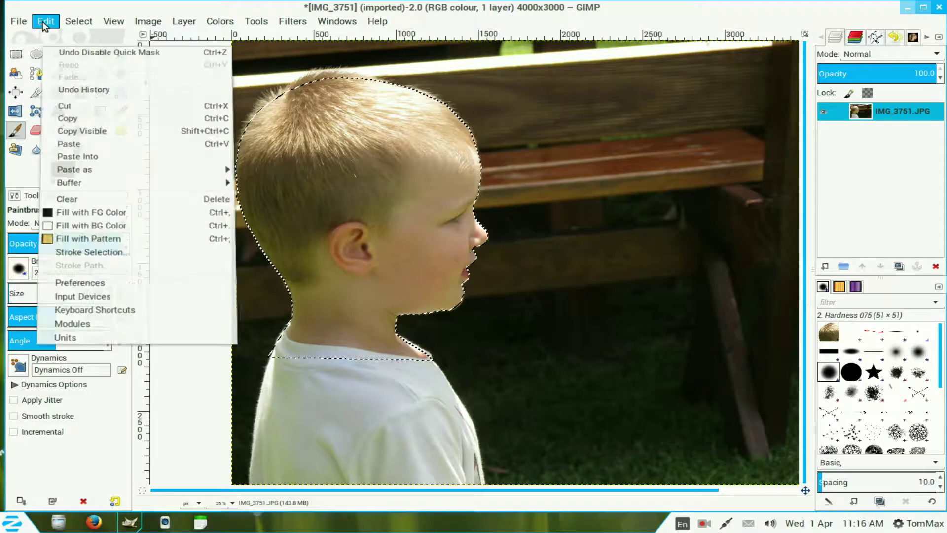
left_click(64, 108)
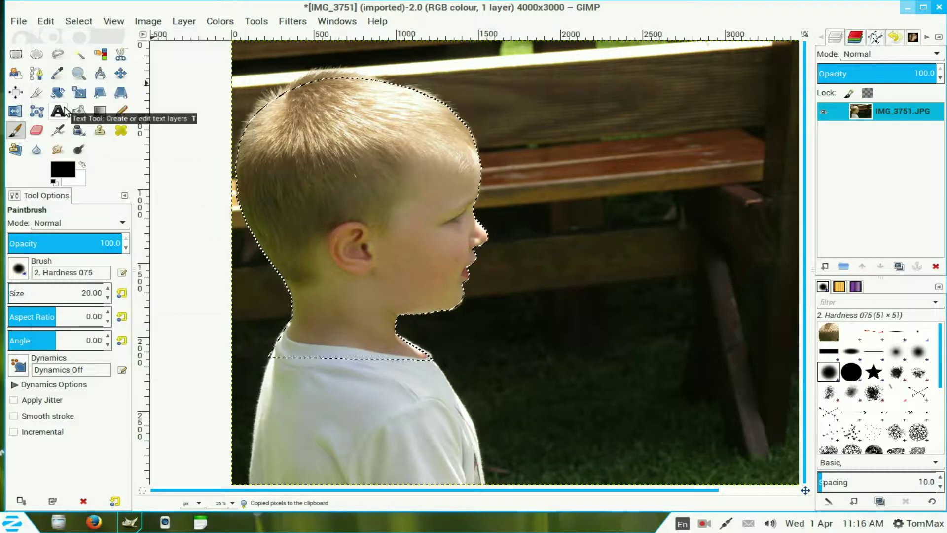
left_click(44, 21)
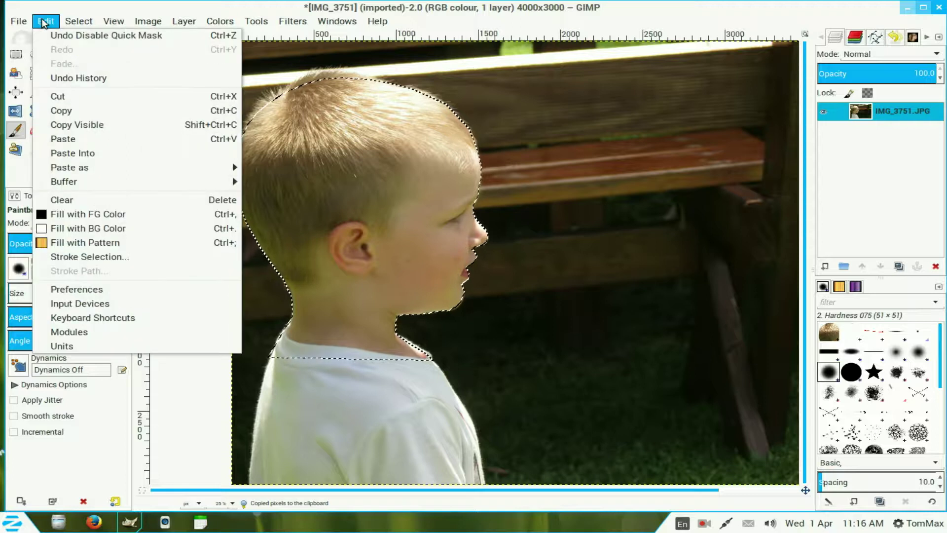
left_click(59, 139)
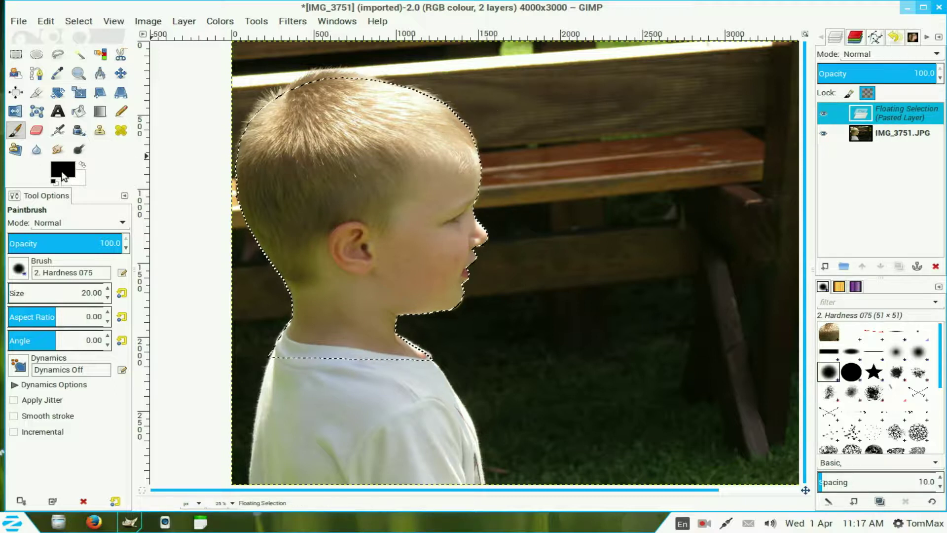
left_click_drag(63, 176, 367, 189)
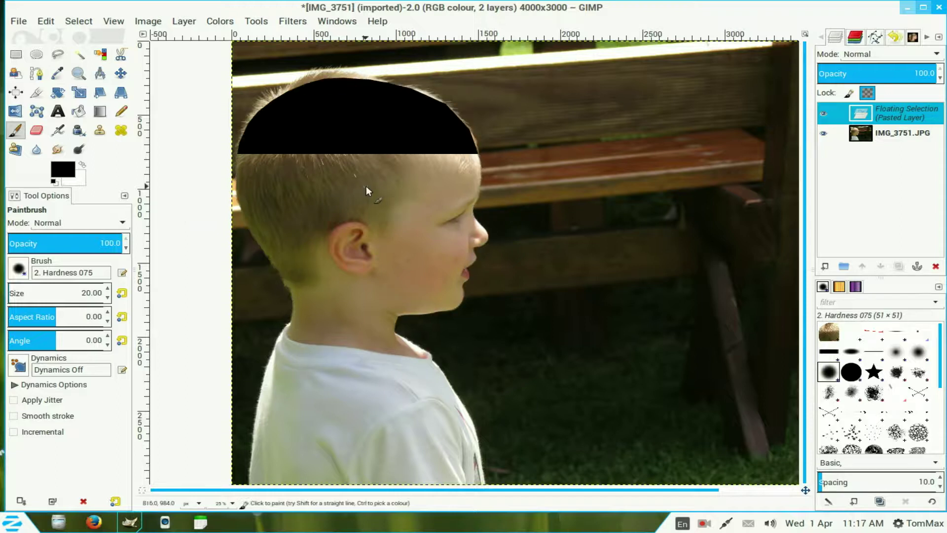
- Turn the black head into its own layer, hide the photo, and add a transparent layer beneath it
left_click(825, 267)
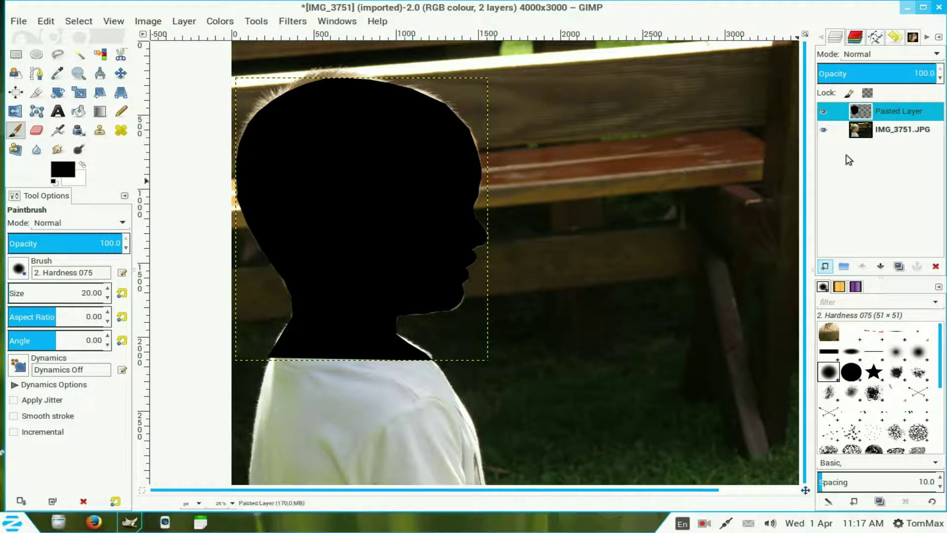
left_click(823, 129)
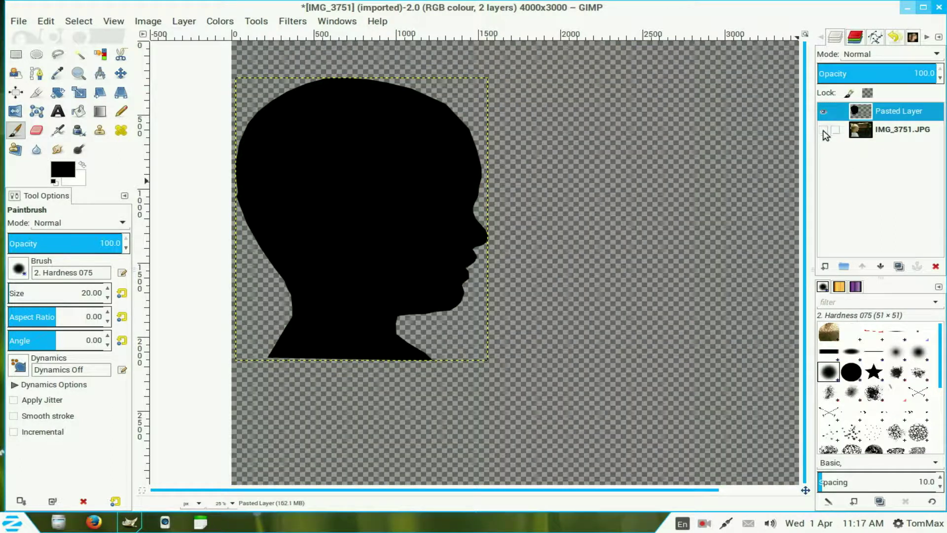
left_click(824, 268)
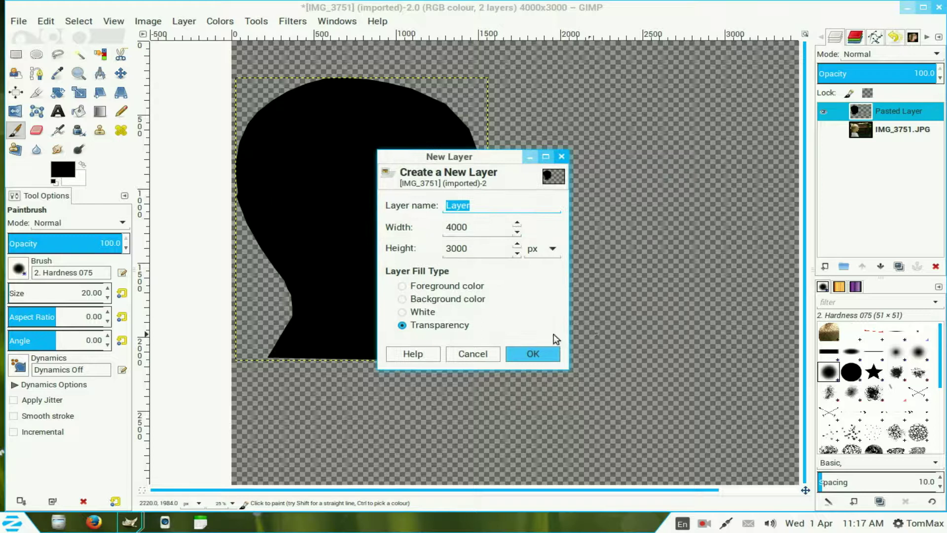
left_click(524, 353)
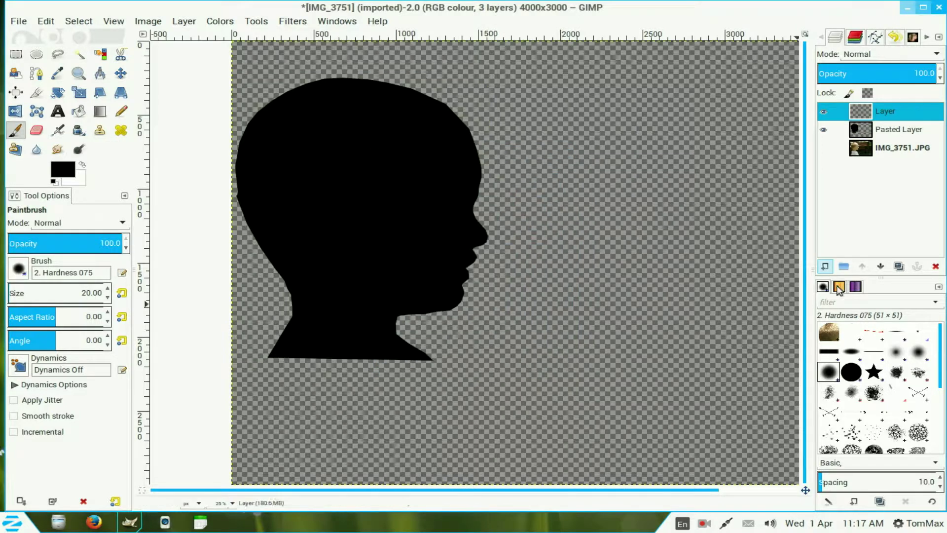
left_click(882, 269)
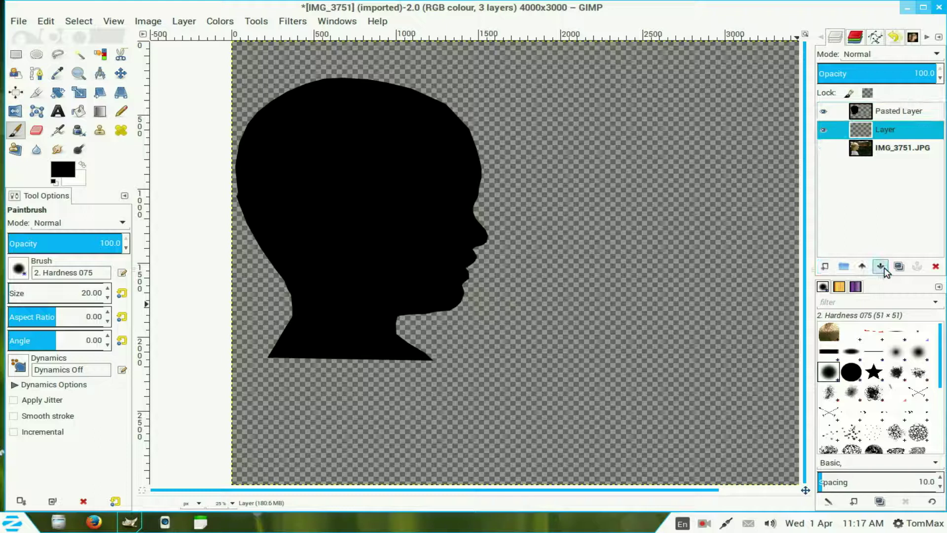
- Fill the new layer with a diagonal Purples gradient, then reselect the silhouette layer
left_click(99, 111)
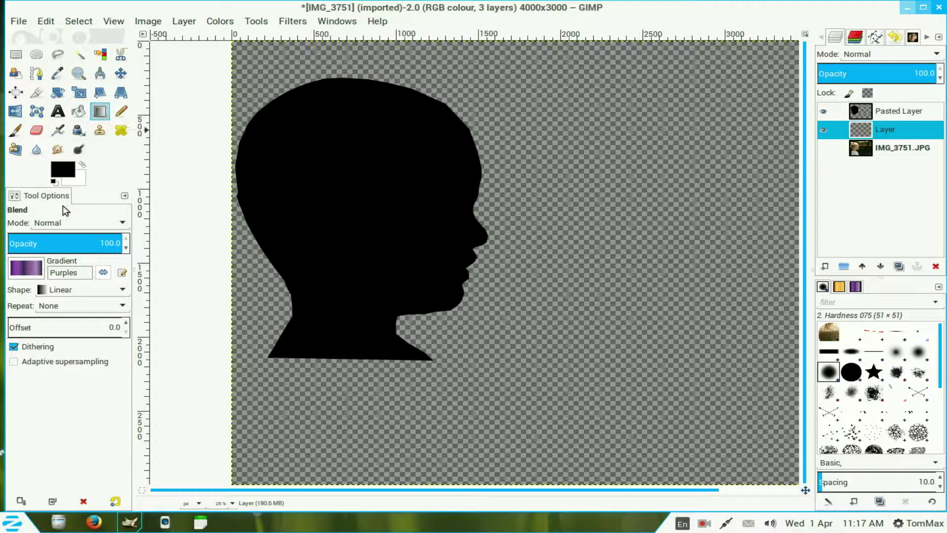
left_click(37, 268)
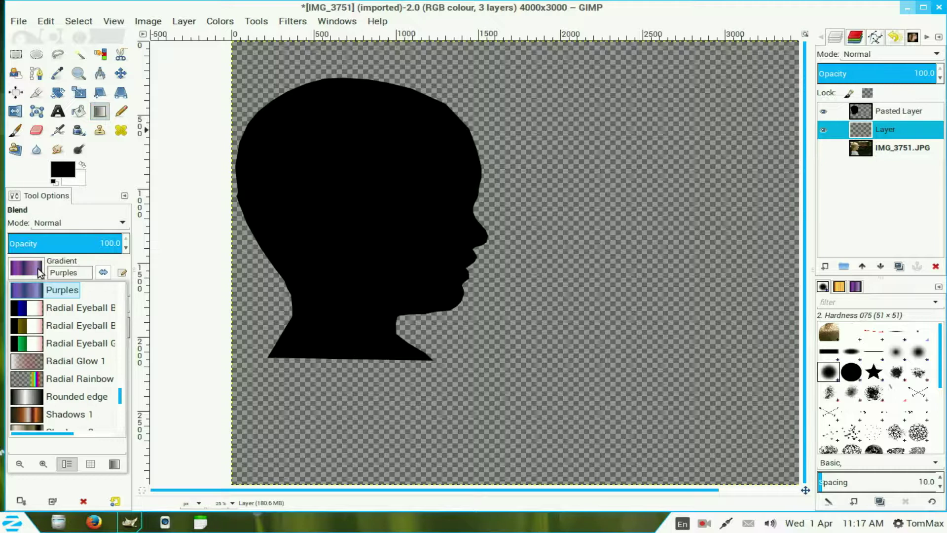
left_click(37, 268)
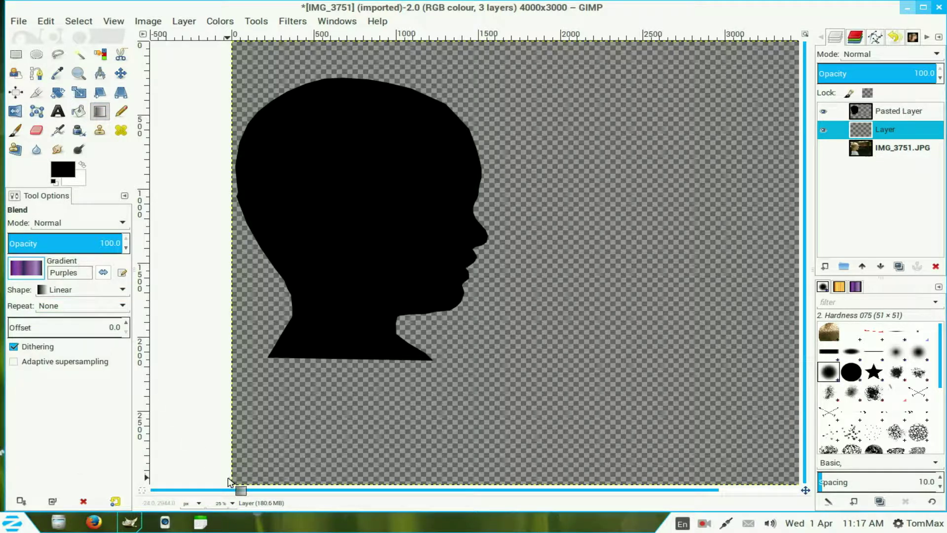
left_click_drag(227, 478, 805, 37)
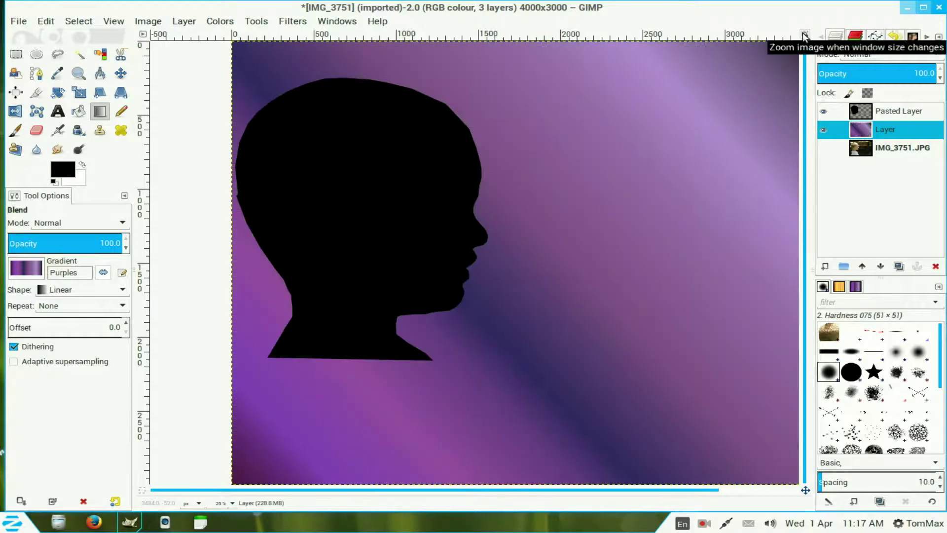
left_click(859, 114)
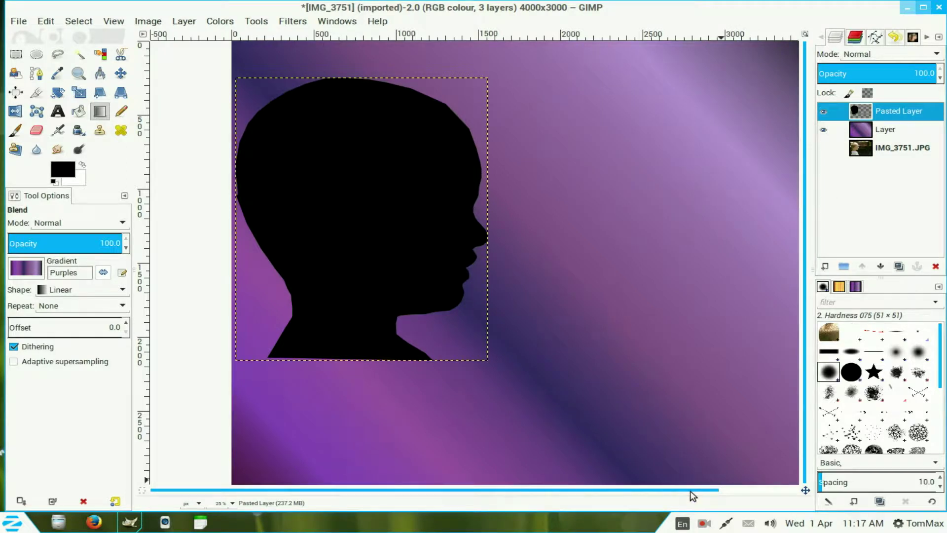
scroll(691, 490, "right", 2)
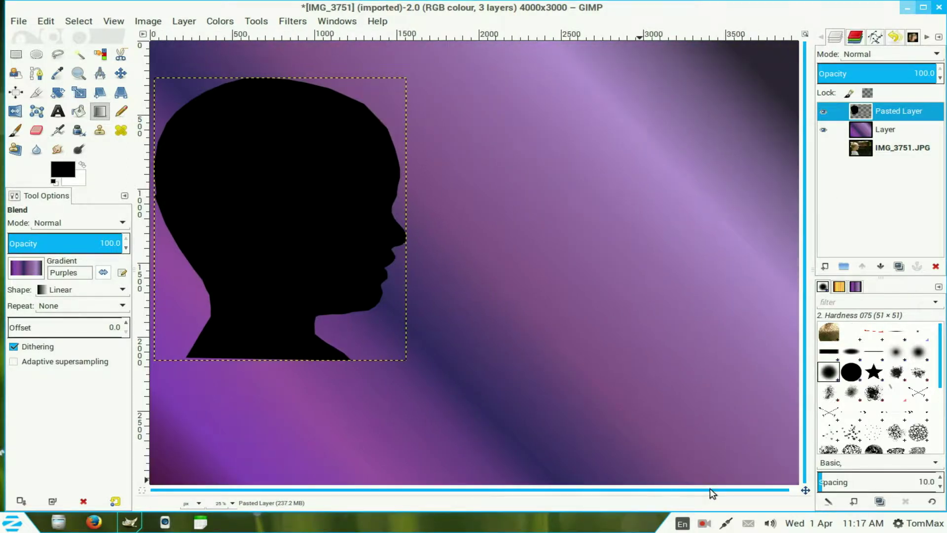
scroll(709, 487, "right", 1)
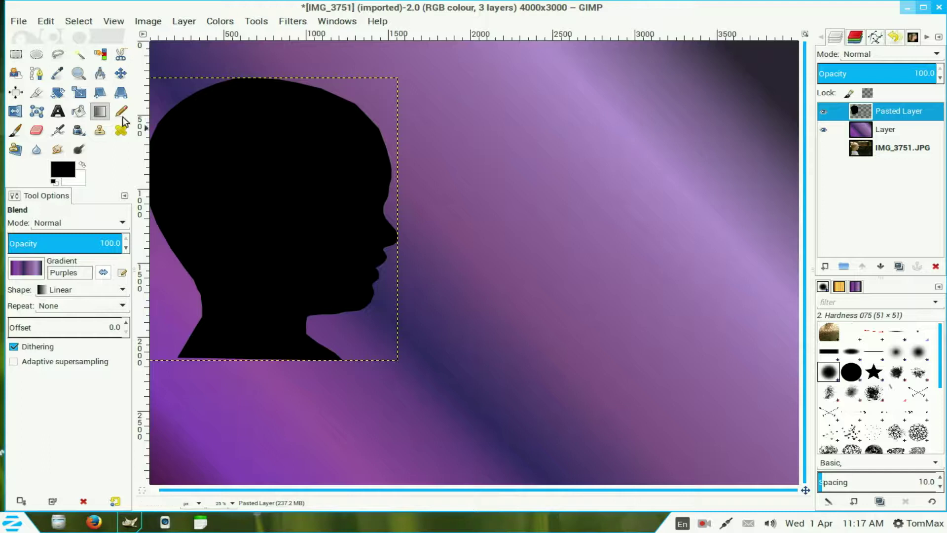
- Drag the active silhouette layer to the canvas centre, then Flatten Image from the layer menu
left_click(120, 73)
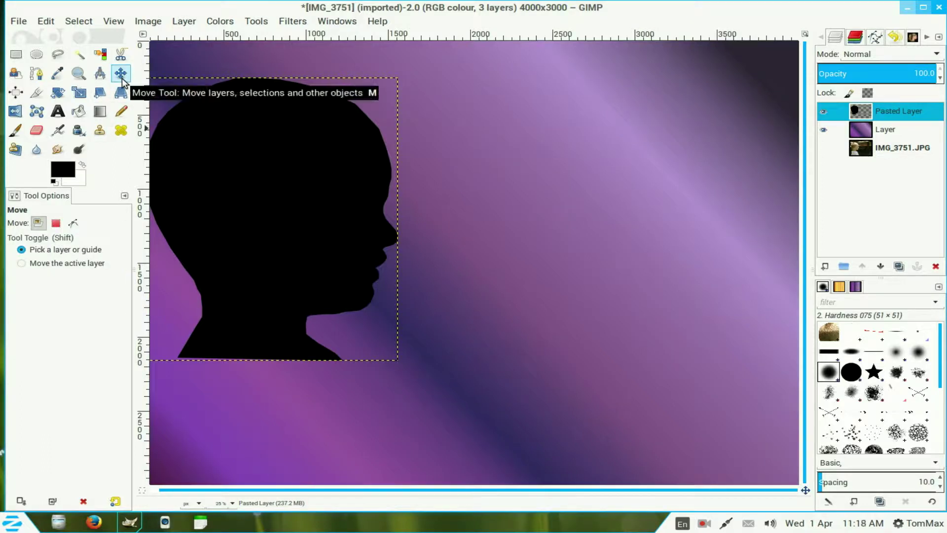
left_click(34, 265)
left_click(249, 178)
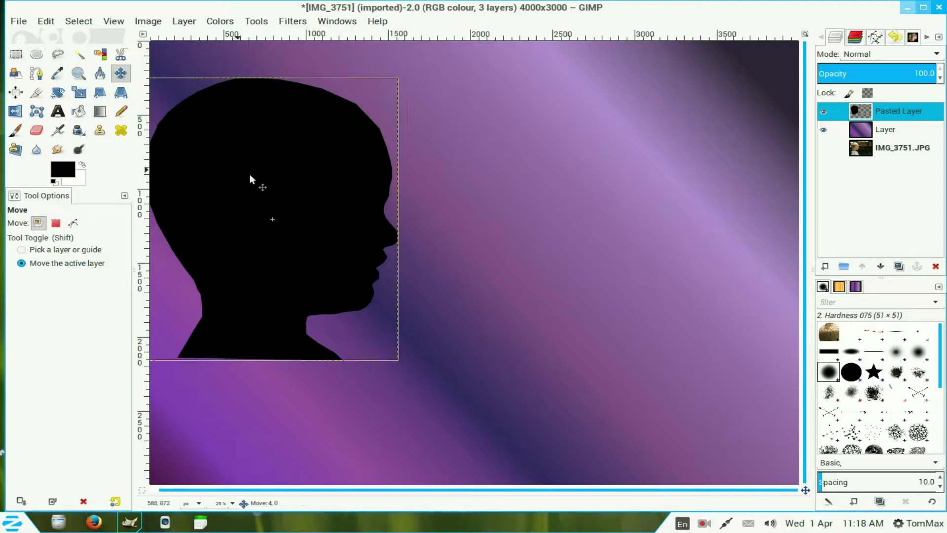
left_click_drag(258, 190, 495, 229)
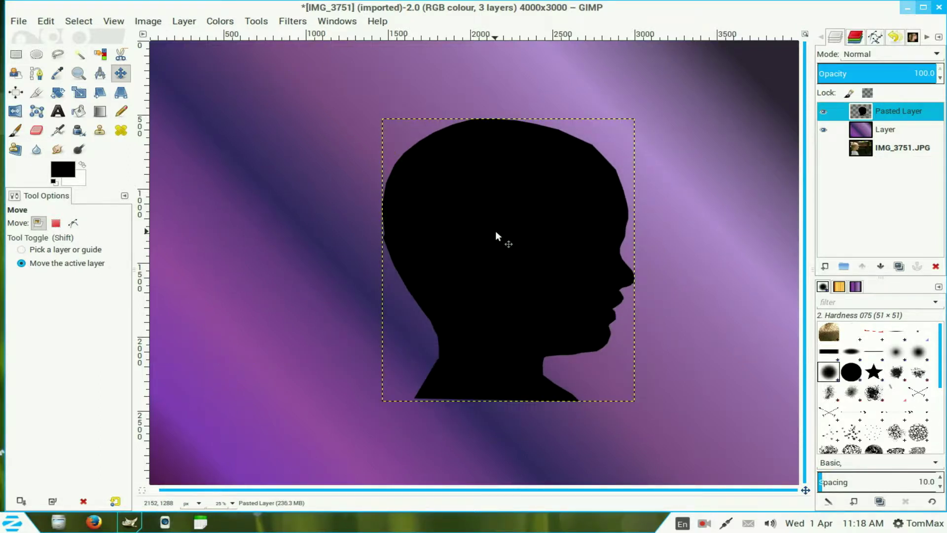
right_click(863, 112)
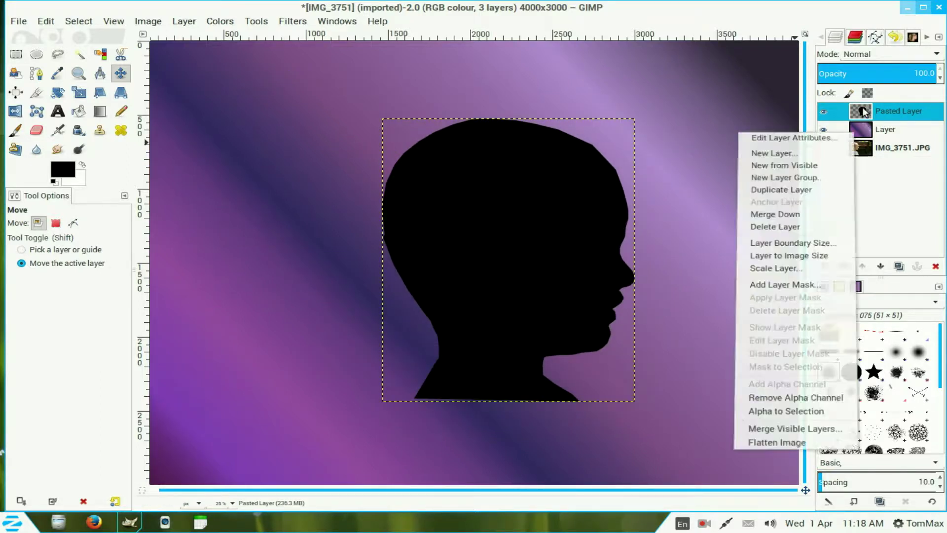
left_click(827, 454)
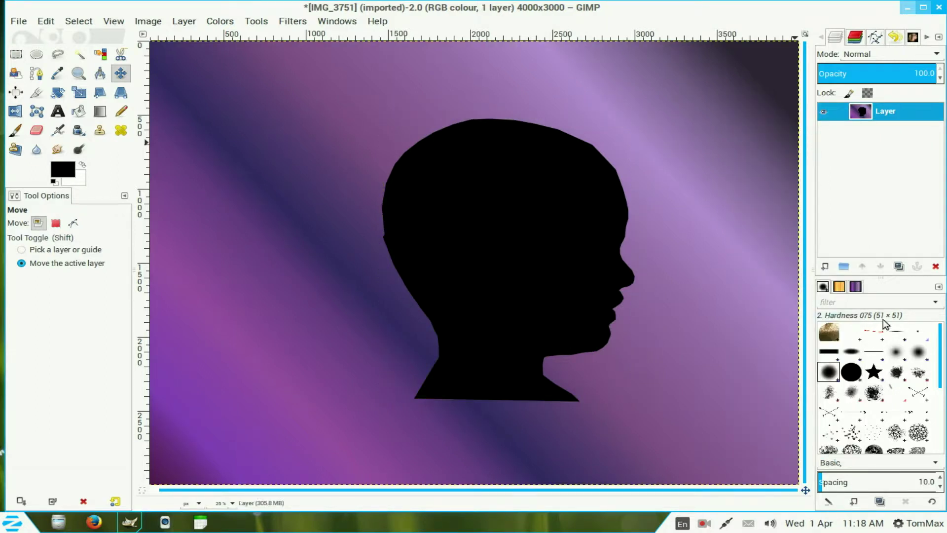
- Export As IMG_3751.JPG in the Desktop folder, confirming JPEG quality 90
left_click(25, 22)
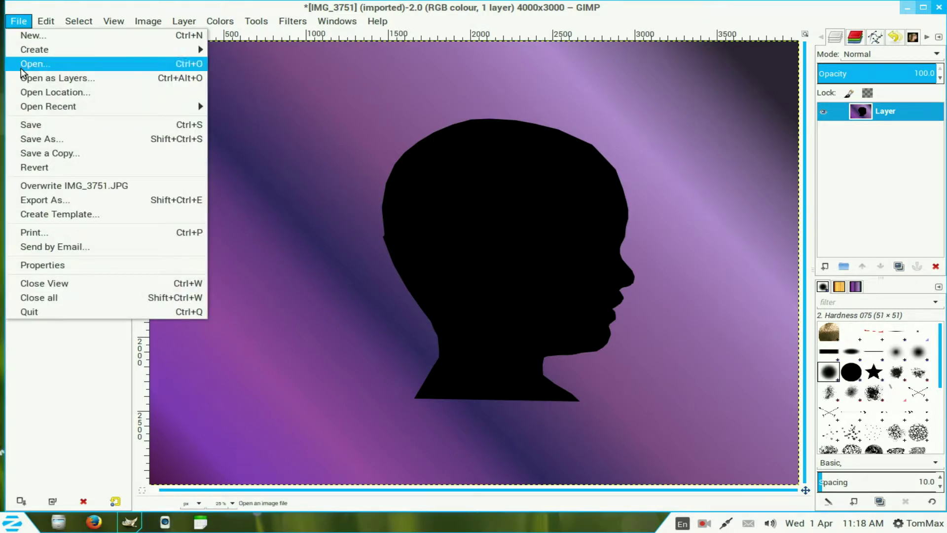
mouse_move(29, 108)
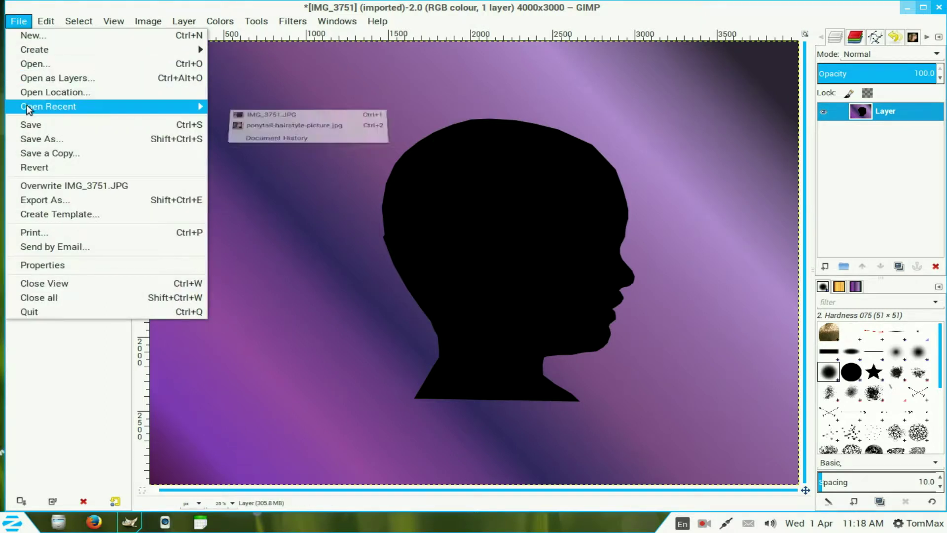
left_click(42, 200)
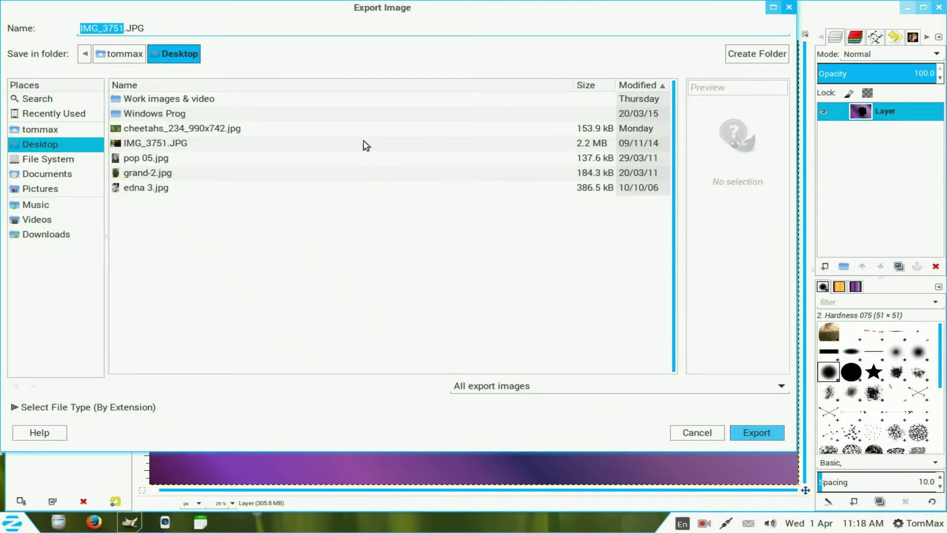
left_click(779, 431)
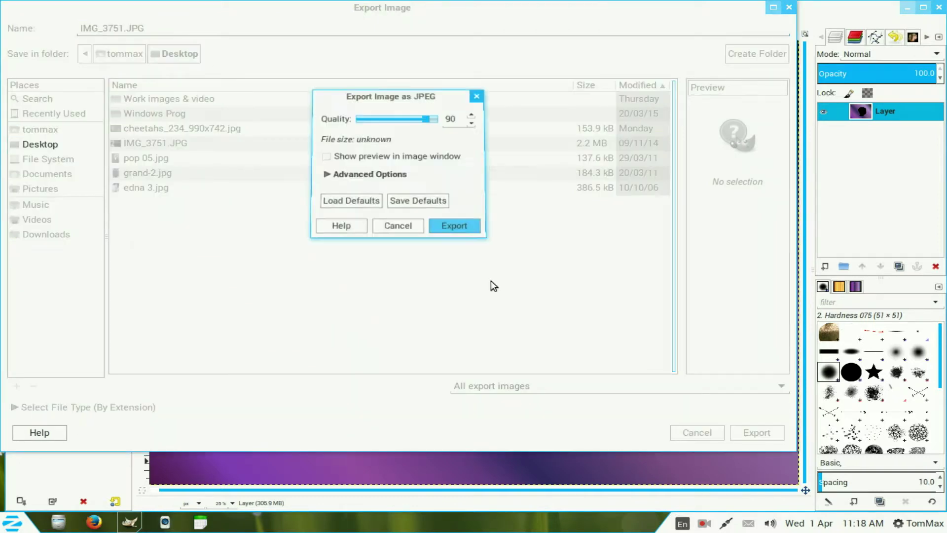
left_click(469, 232)
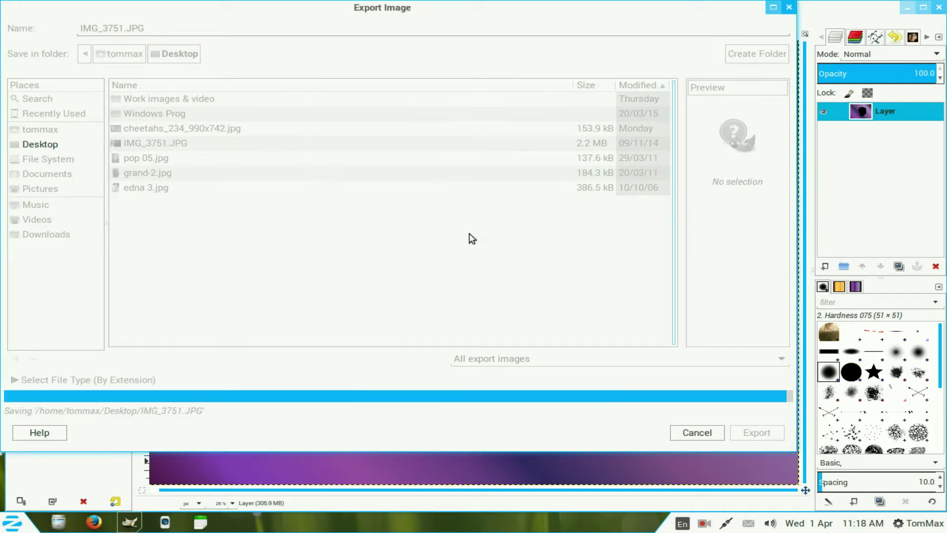